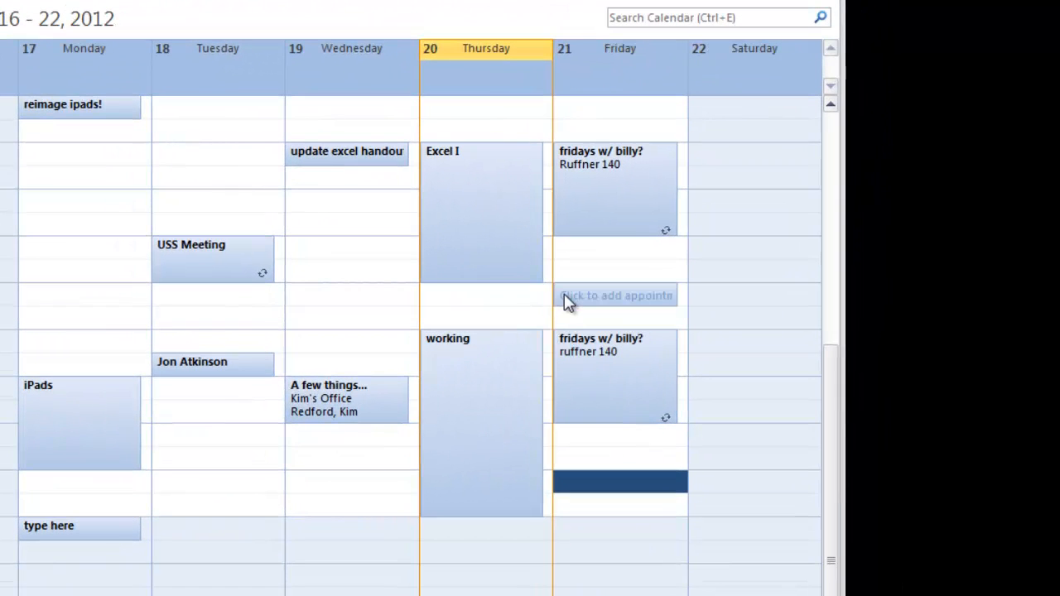
pyautogui.click(563, 295)
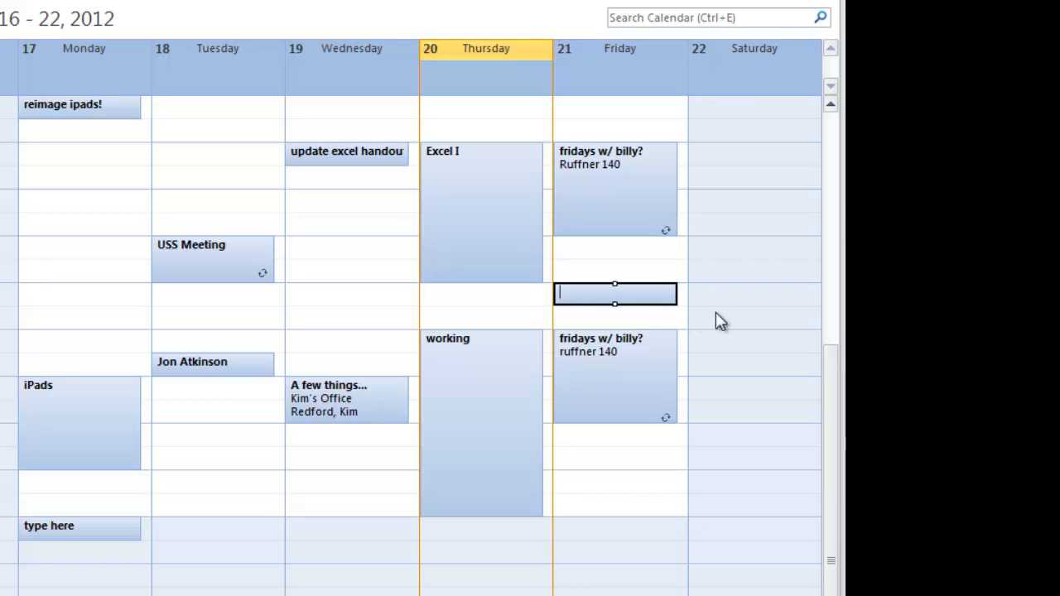
pyautogui.press('Escape')
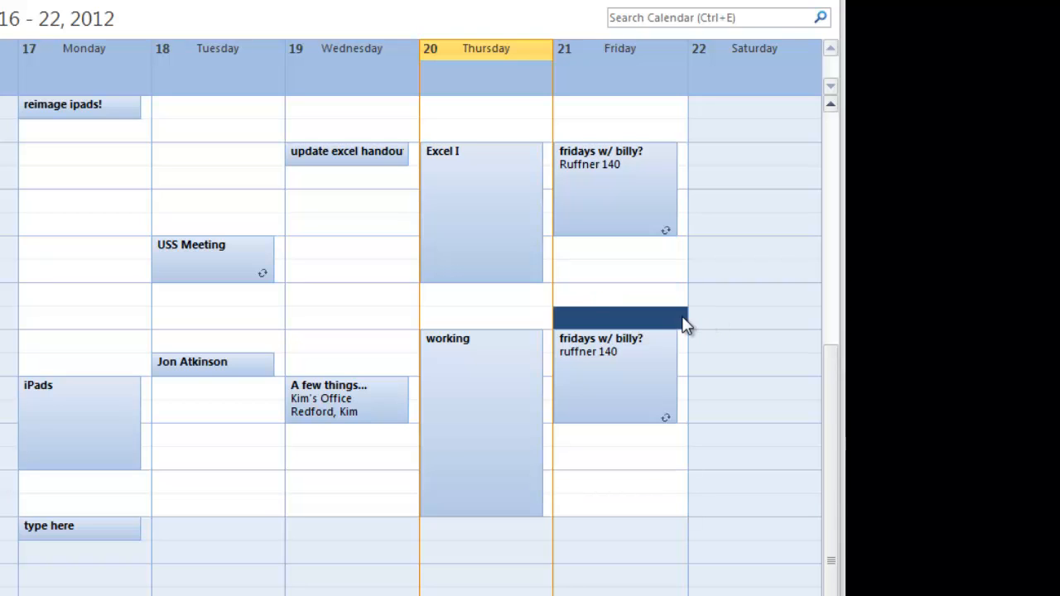
pyautogui.moveTo(591, 306); pyautogui.dragTo(592, 316)
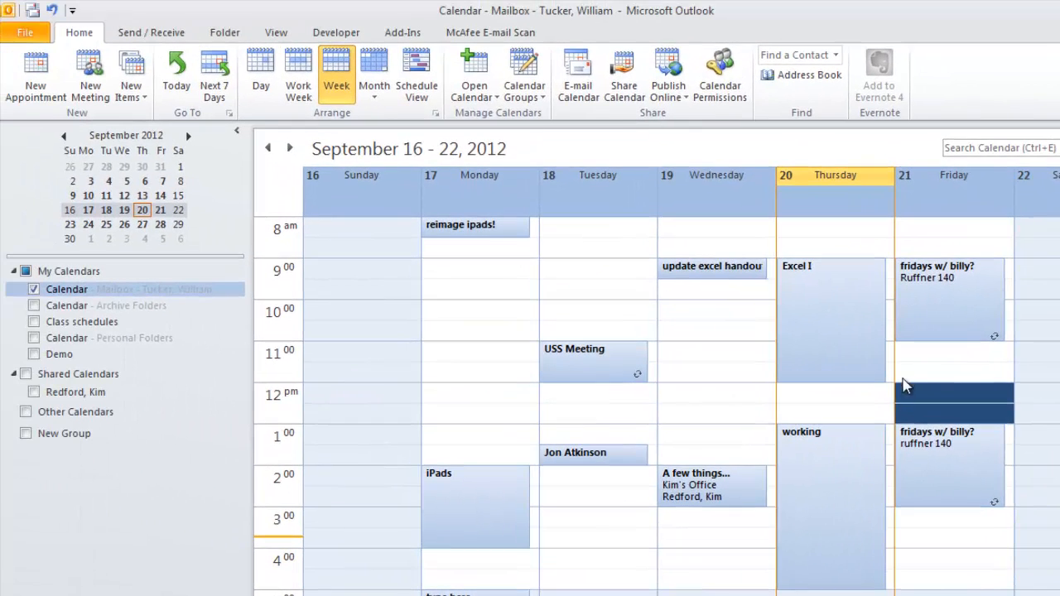
# Create a new appointment for Friday, September 21 at 12:00 PM with the subject "Lunch at El Patron".
pyautogui.click(751, 346)
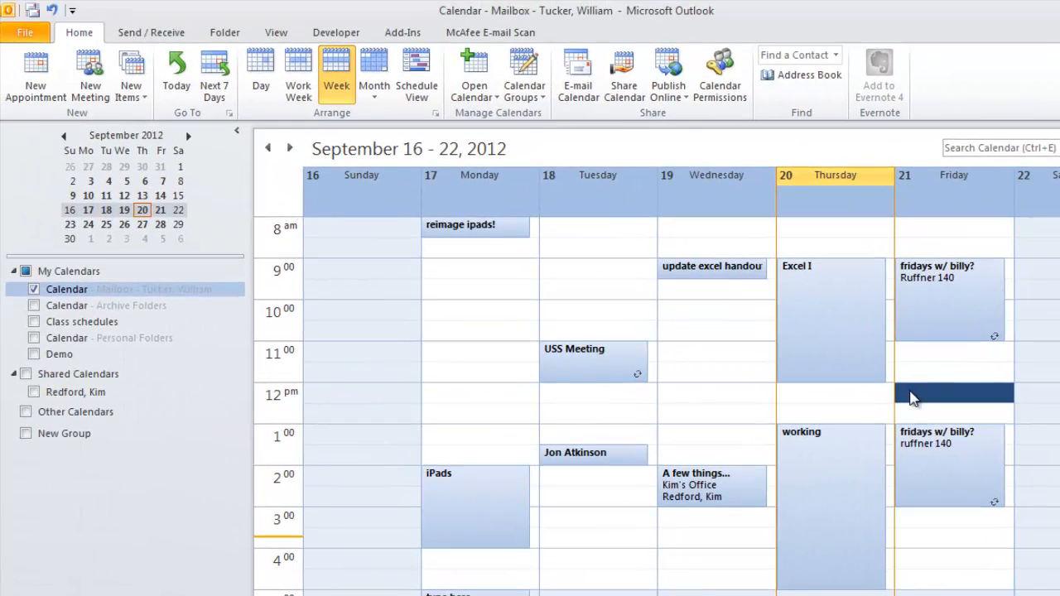
pyautogui.click(28, 78)
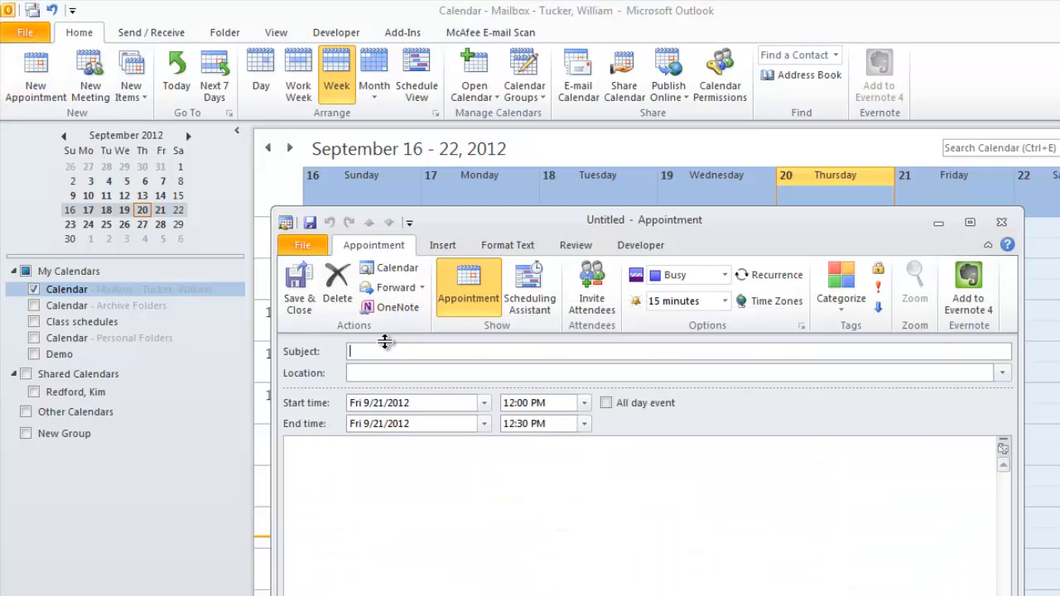
pyautogui.write('Lunch at El Patro')
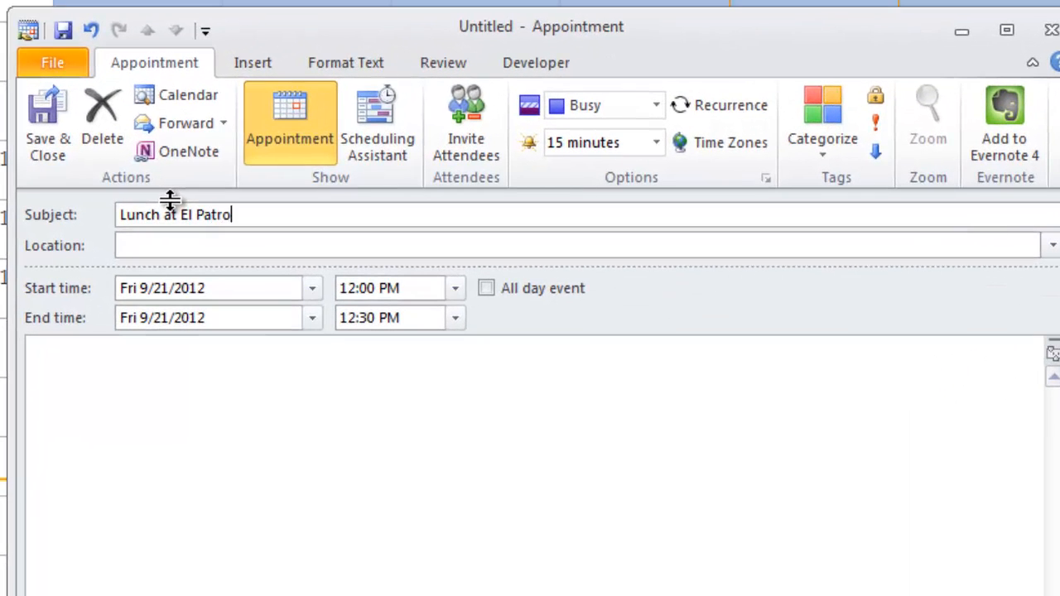
pyautogui.write('n')
# Set the appointment's location to "High Street" and its end time to 1:00 PM.
pyautogui.click(163, 249)
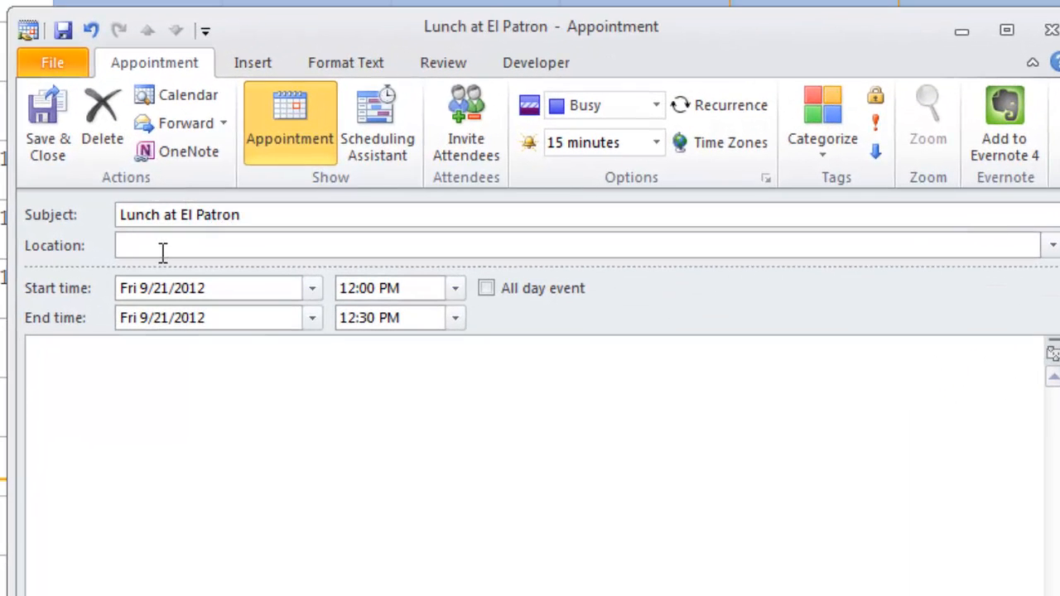
pyautogui.write('High Street')
pyautogui.click(455, 318)
pyautogui.click(407, 386)
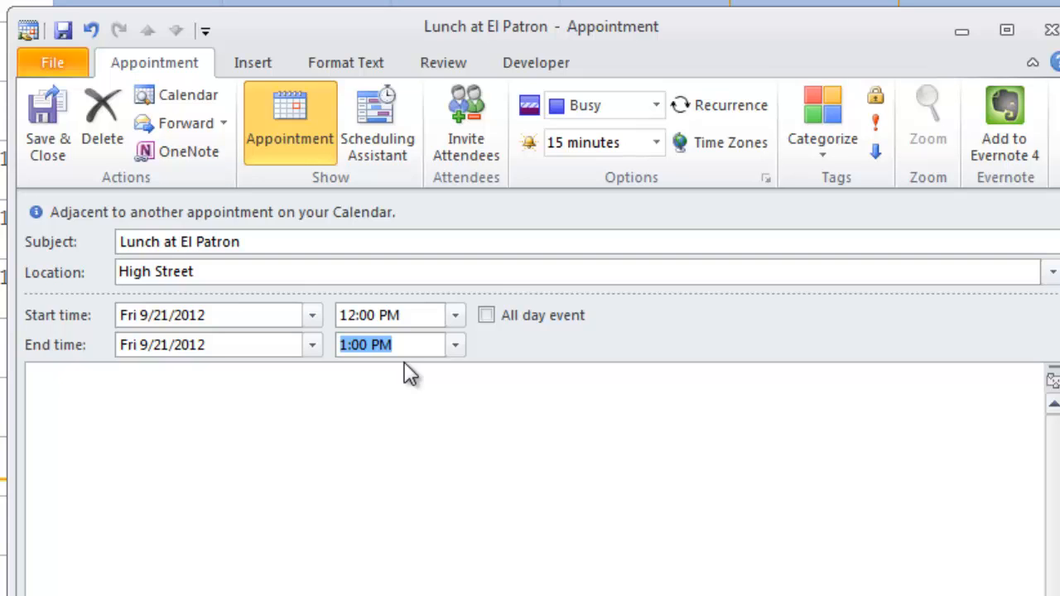
# Turn the appointment into a meeting and add the colleague found by last name in the Global Address List as a required attendee.
pyautogui.click(456, 133)
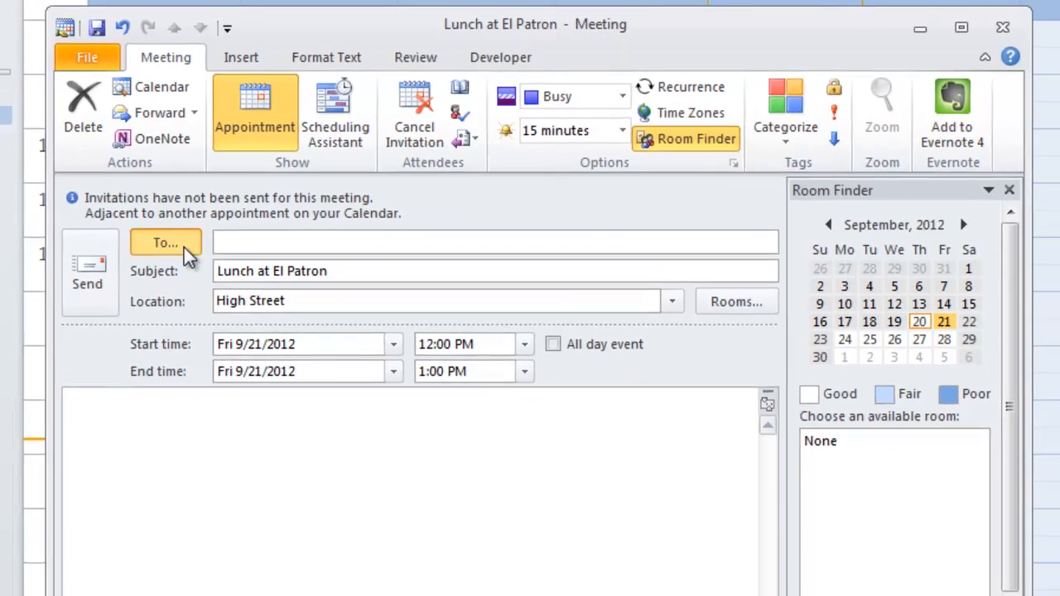
pyautogui.click(157, 268)
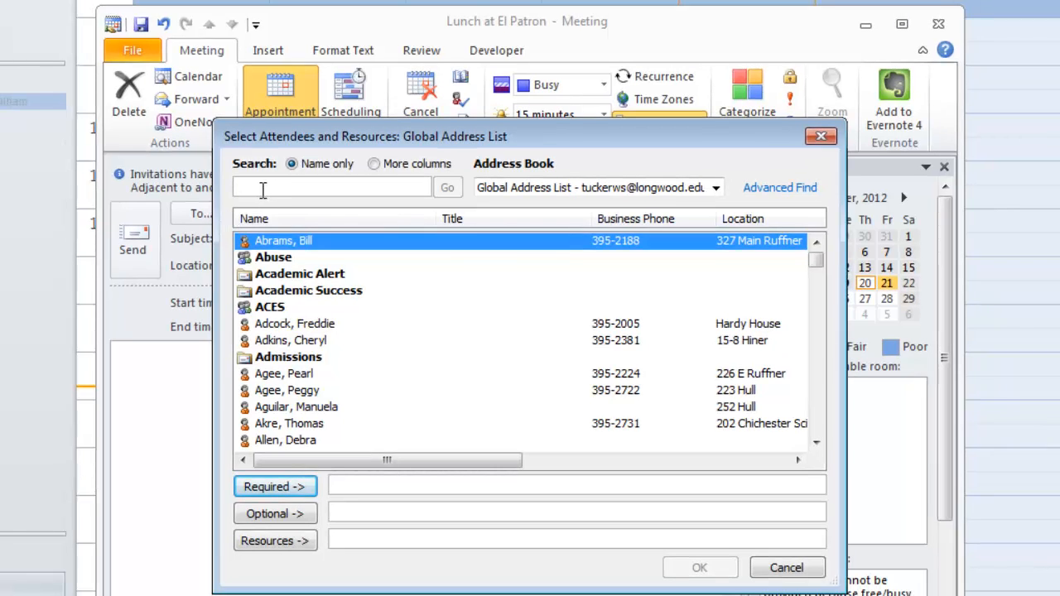
pyautogui.write('lehman')
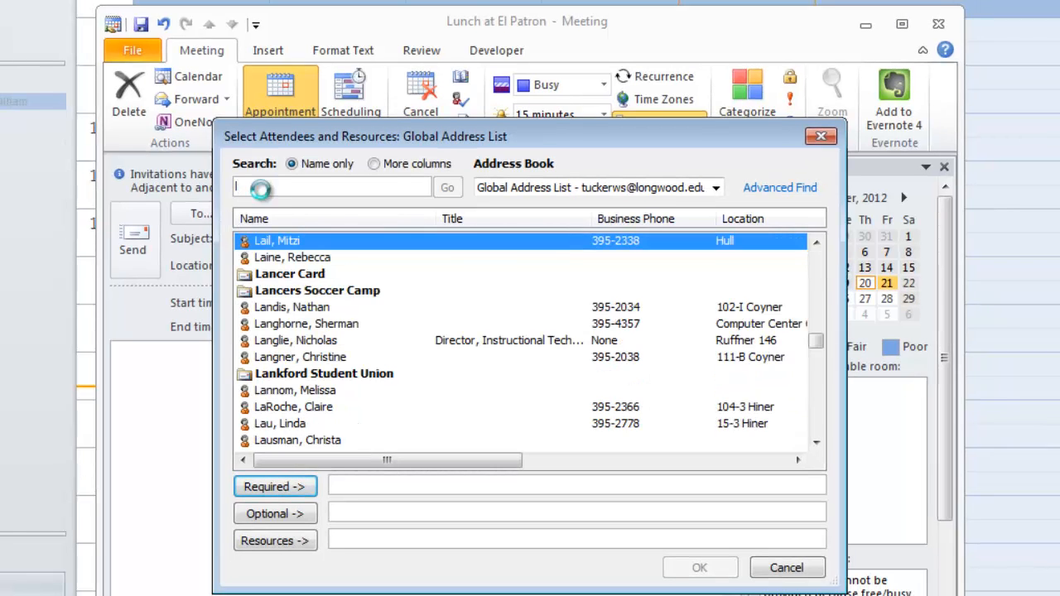
pyautogui.click(259, 187)
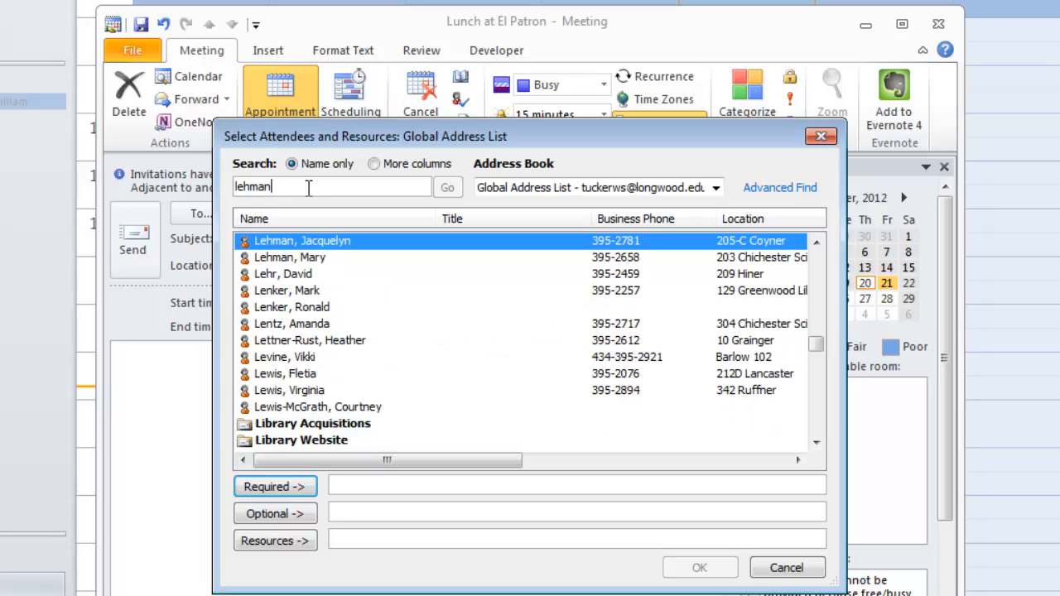
pyautogui.click(297, 241)
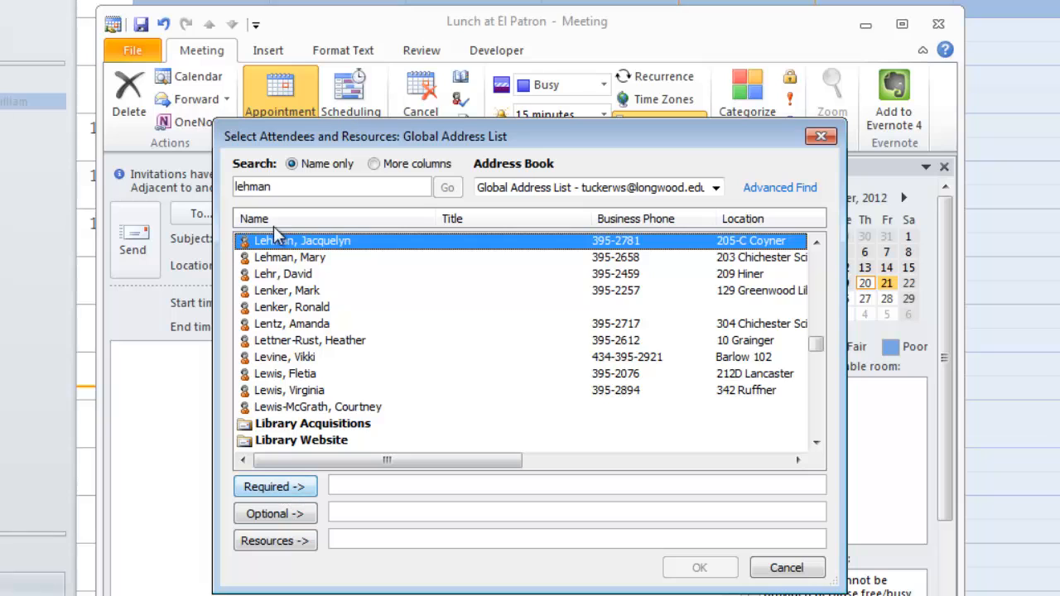
pyautogui.click(274, 486)
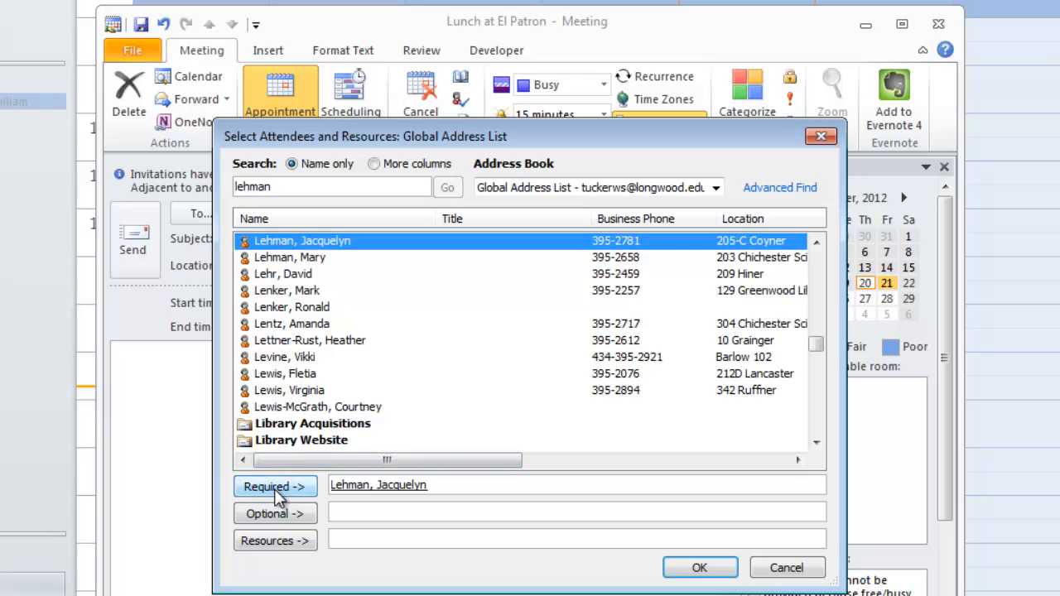
pyautogui.click(698, 570)
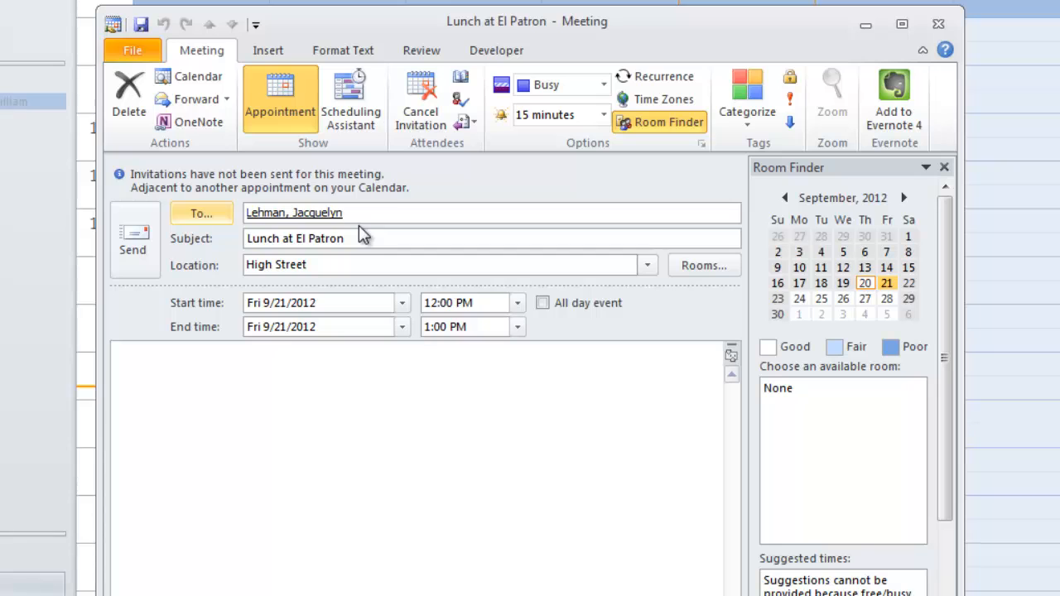
# Check both attendees' availability for the lunch slot in the Scheduling Assistant and return to the appointment details.
pyautogui.click(347, 108)
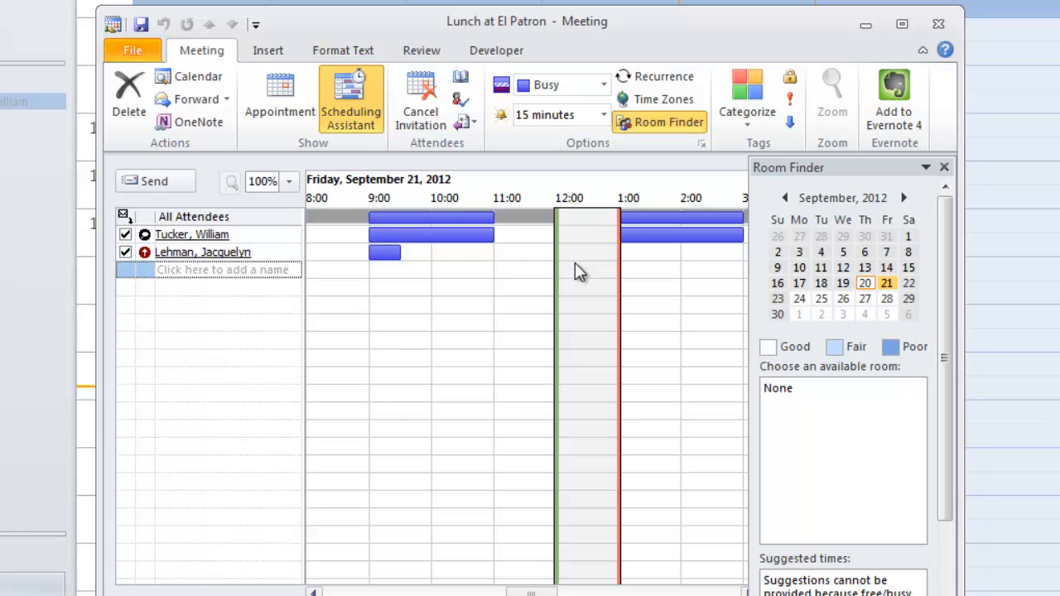
pyautogui.click(297, 111)
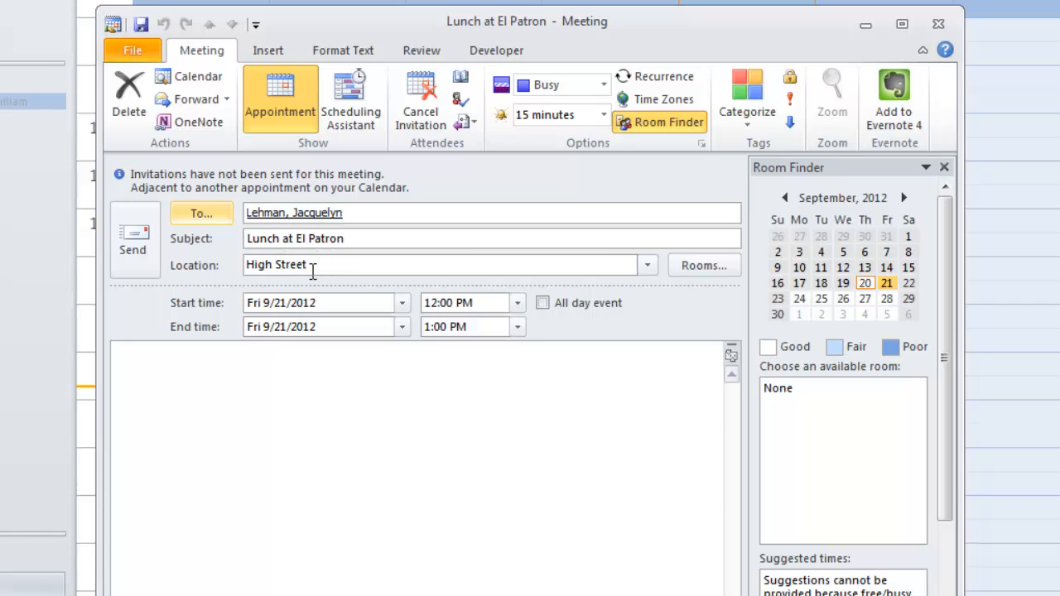
# Write "Let's have lunch!" in the body of the invitation and set the meeting reminder to 1 hour.
pyautogui.click(221, 406)
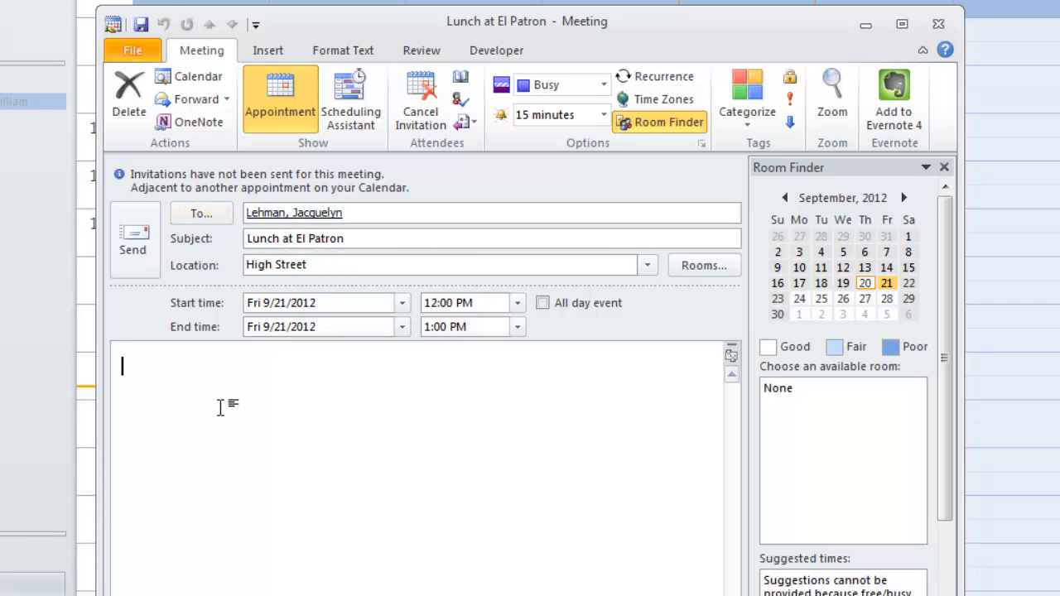
pyautogui.write("let's have lunch!")
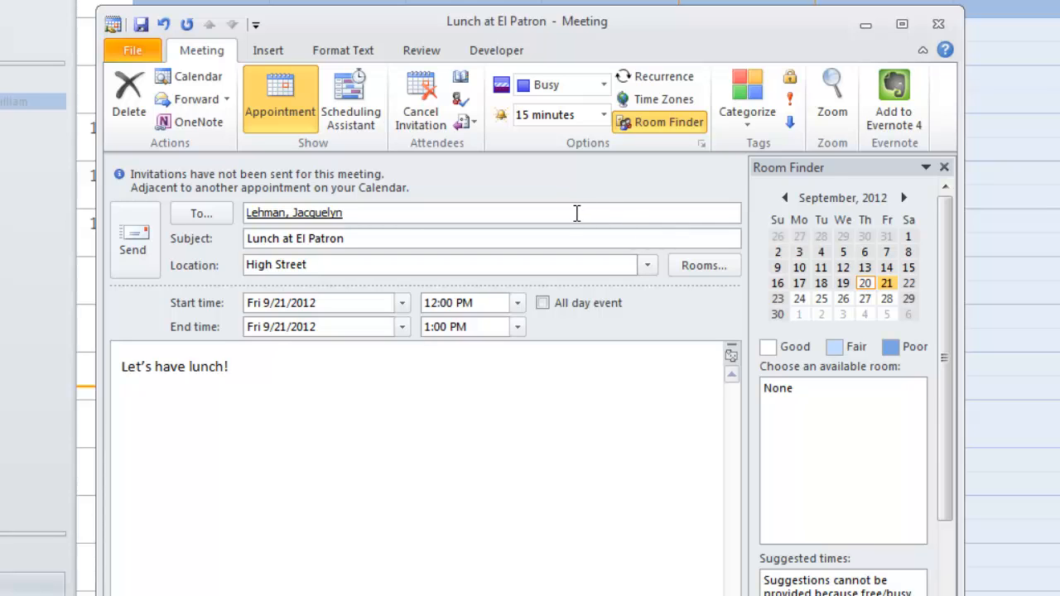
pyautogui.click(603, 115)
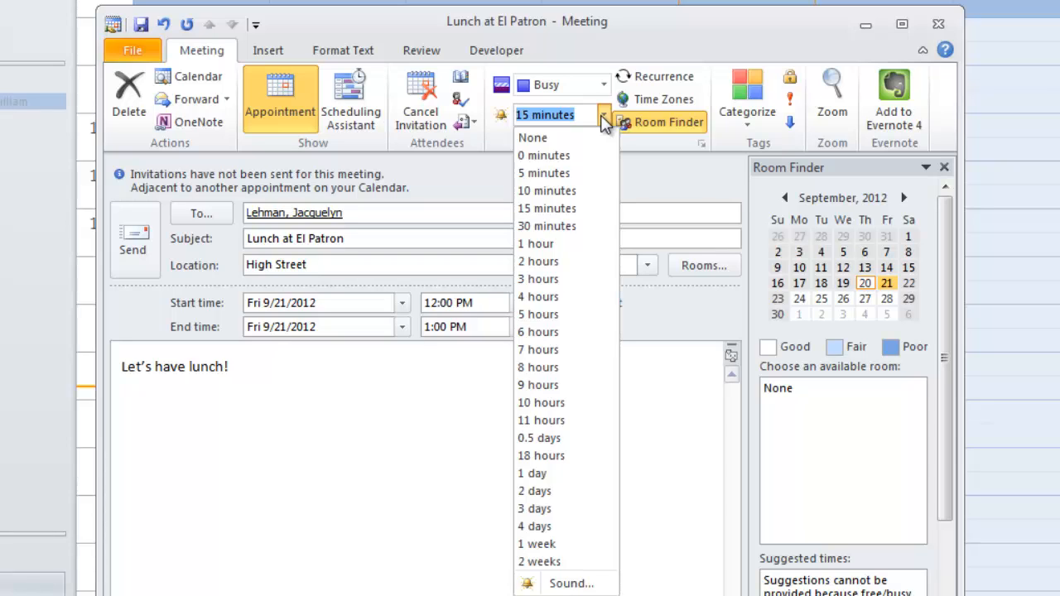
pyautogui.click(561, 244)
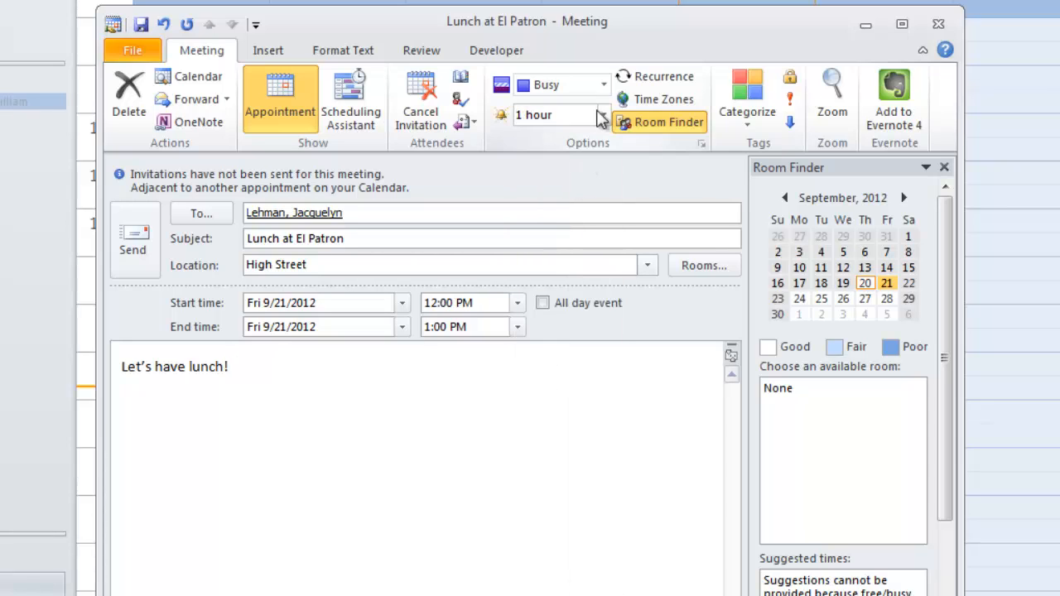
# Try the daily, weekly, monthly and yearly recurrence patterns for the lunch meeting, and remove the recurrence.
pyautogui.click(644, 80)
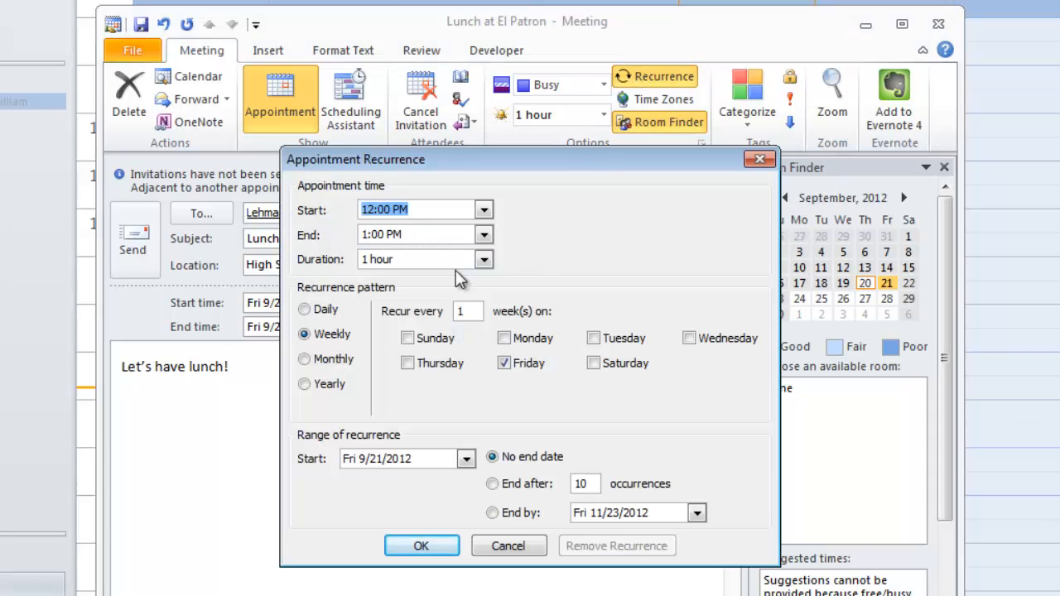
pyautogui.click(310, 314)
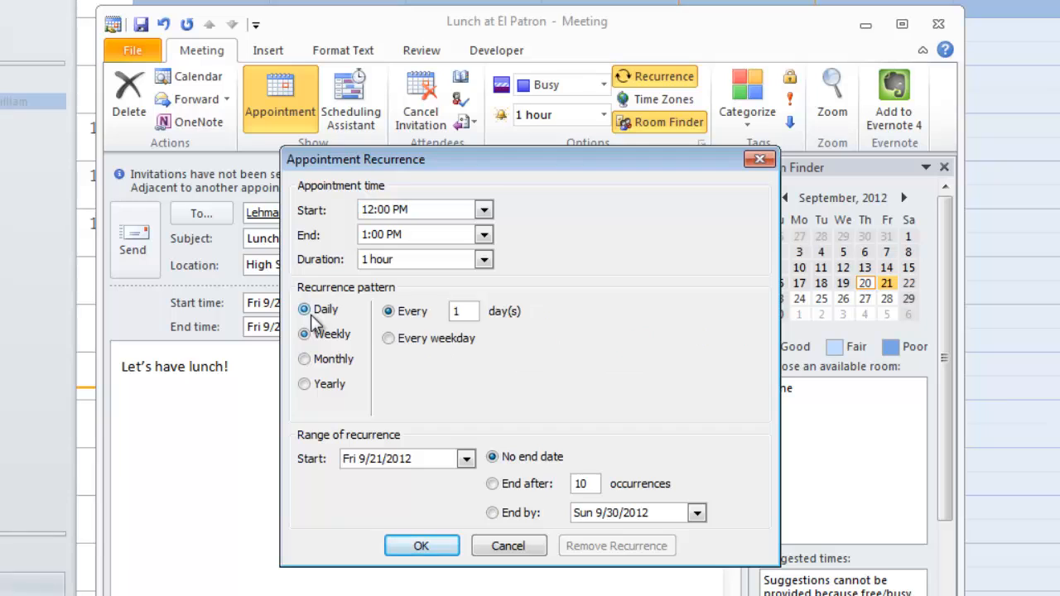
pyautogui.click(307, 334)
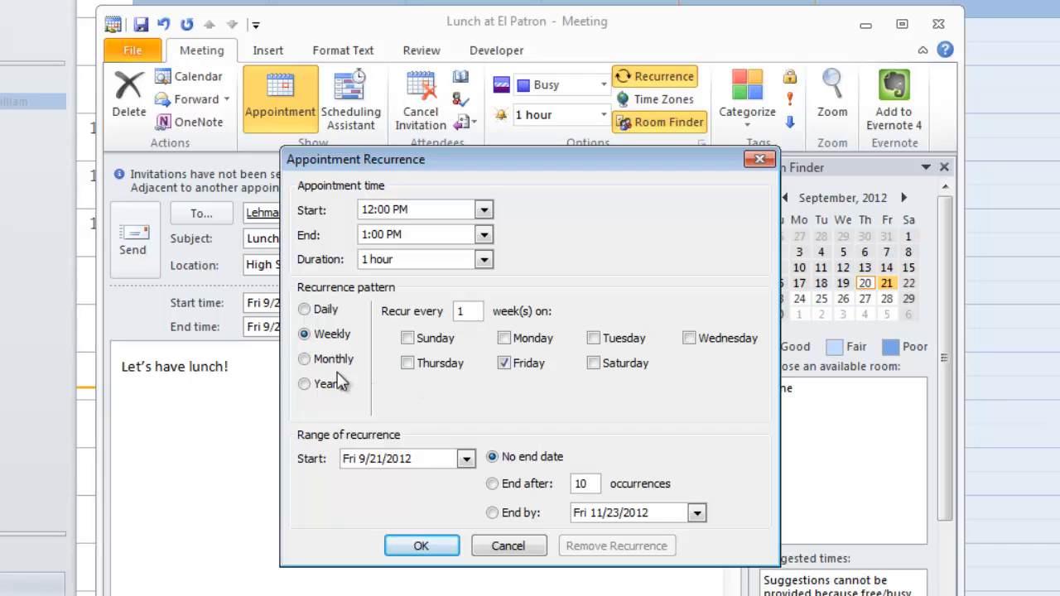
pyautogui.click(305, 360)
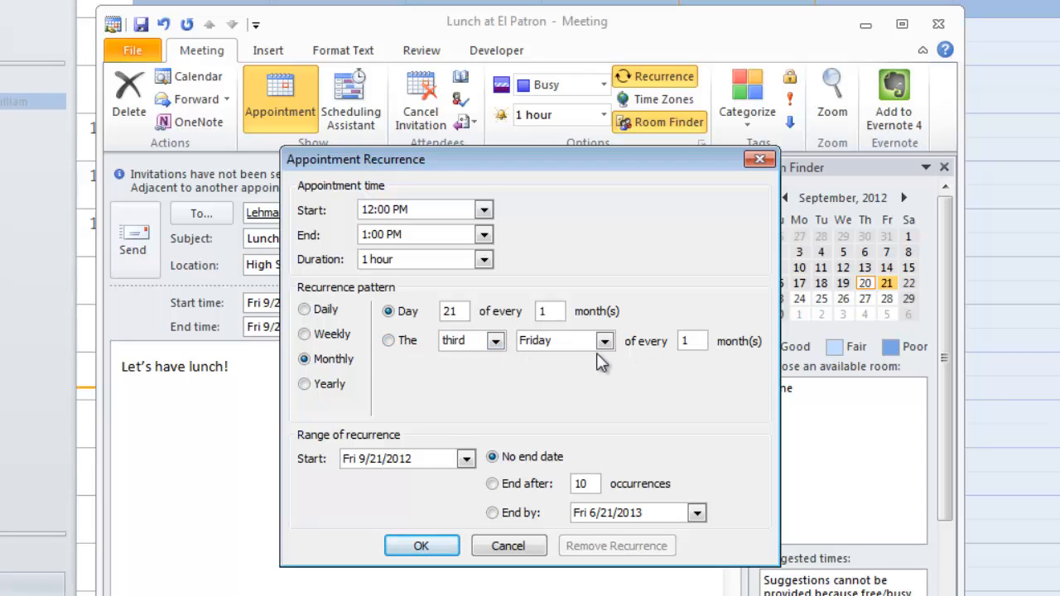
pyautogui.click(305, 383)
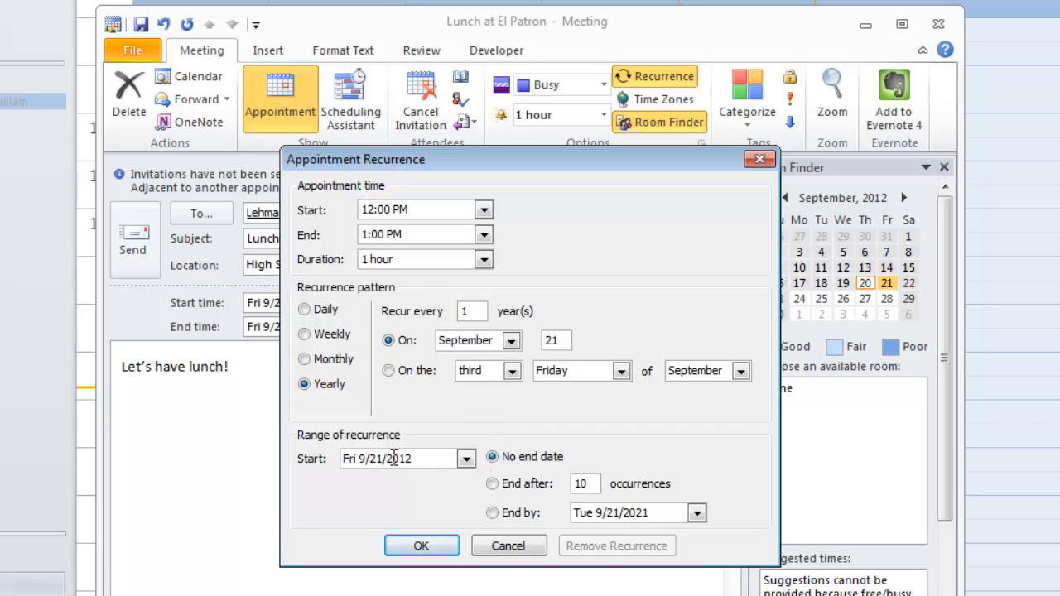
pyautogui.click(492, 457)
pyautogui.click(421, 547)
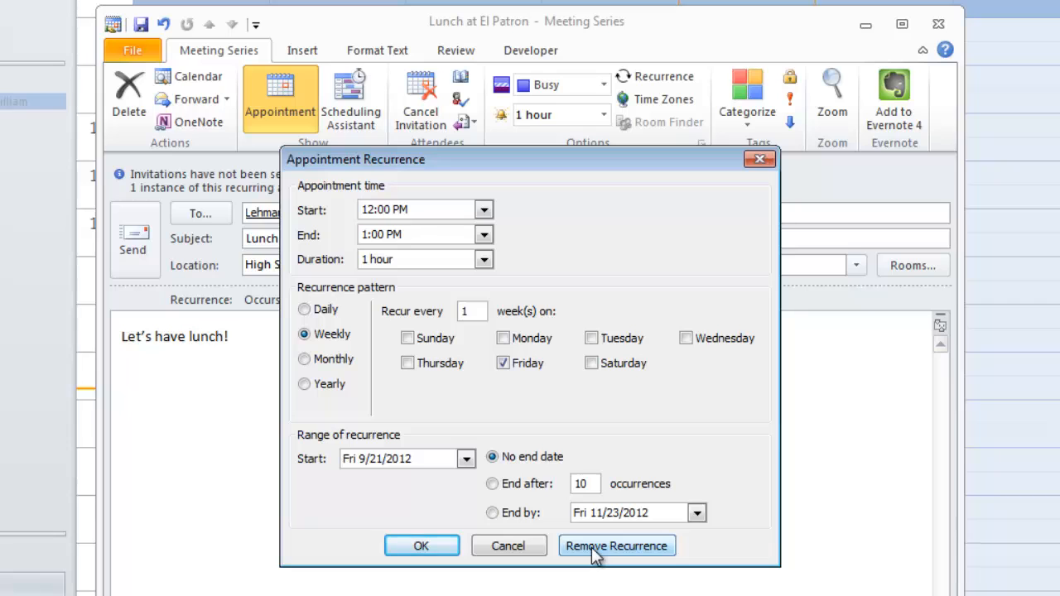
pyautogui.click(593, 550)
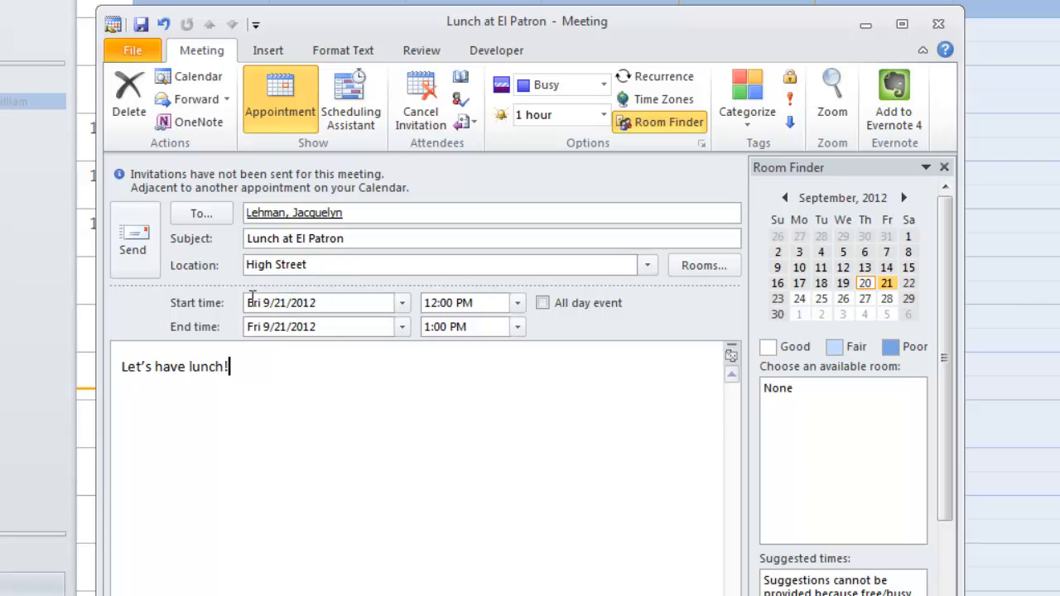
# Send the "Lunch at El Patron" meeting invitation to the attendee.
pyautogui.click(138, 246)
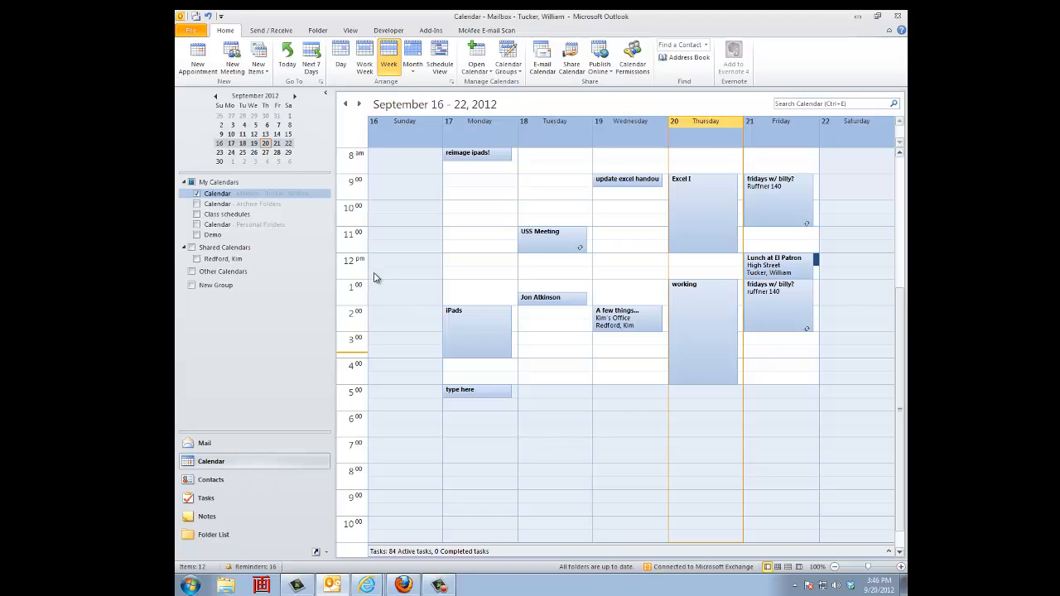
# Review the "Lunch at El Patron" meeting from the calendar, and read the attendee's response to it in the inbox.
pyautogui.doubleClick(760, 267)
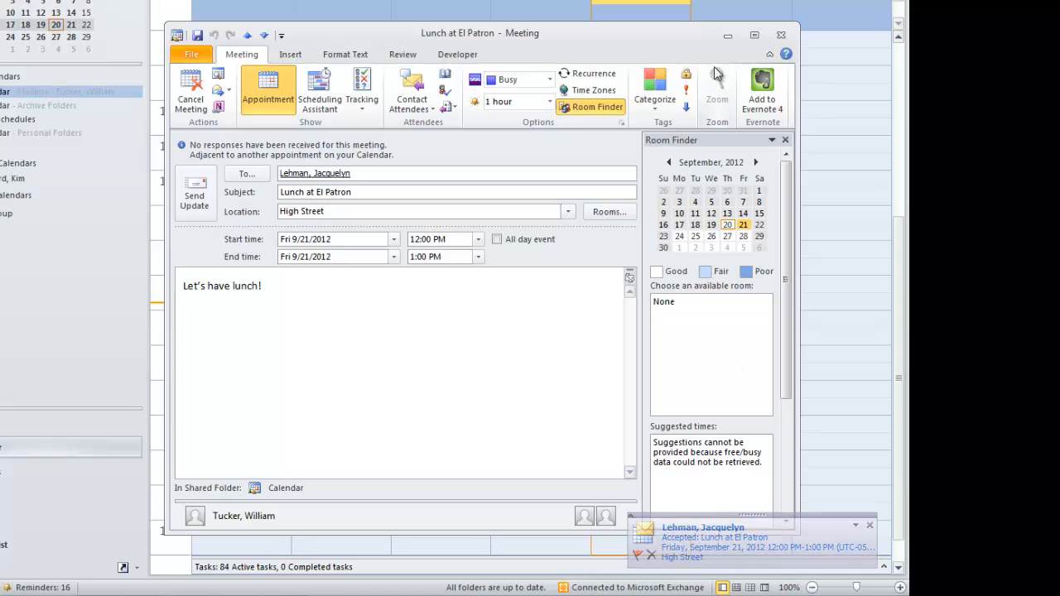
pyautogui.click(780, 37)
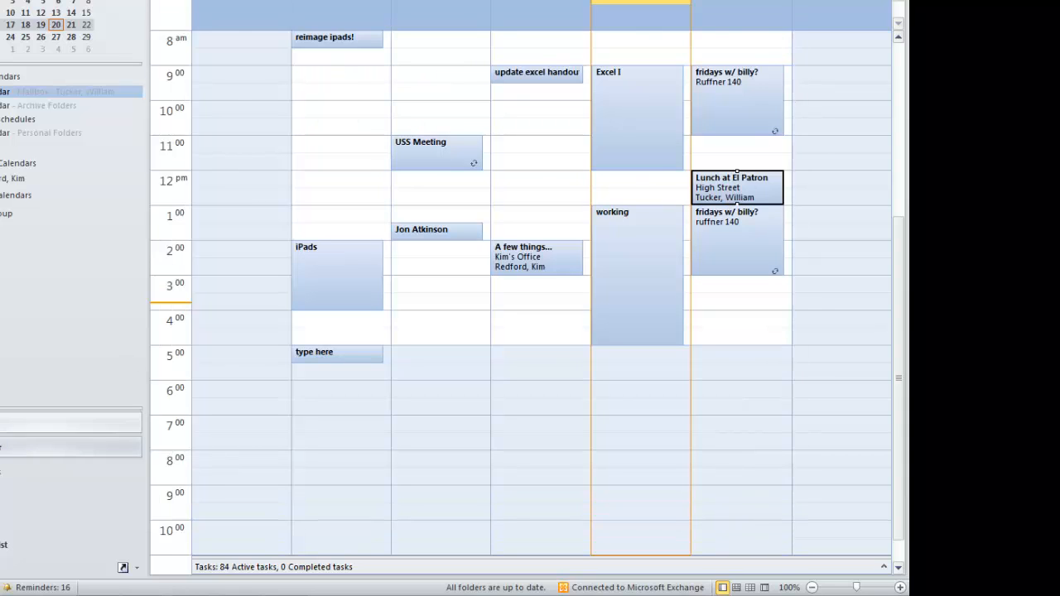
pyautogui.click(4, 422)
pyautogui.click(239, 29)
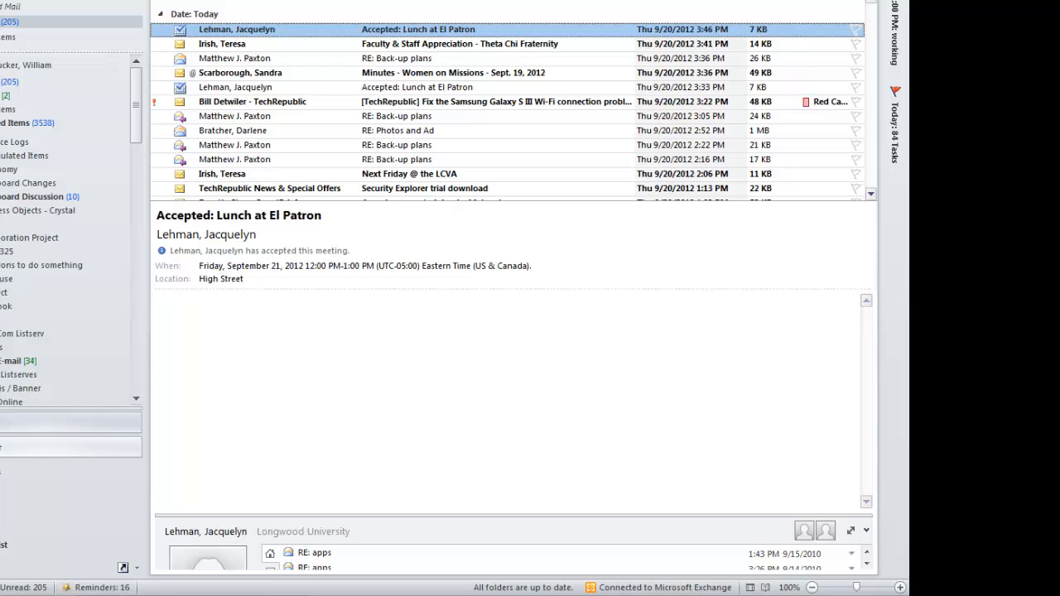
# Return to the calendar and reopen Friday's "Lunch at El Patron" meeting.
pyautogui.click(5, 448)
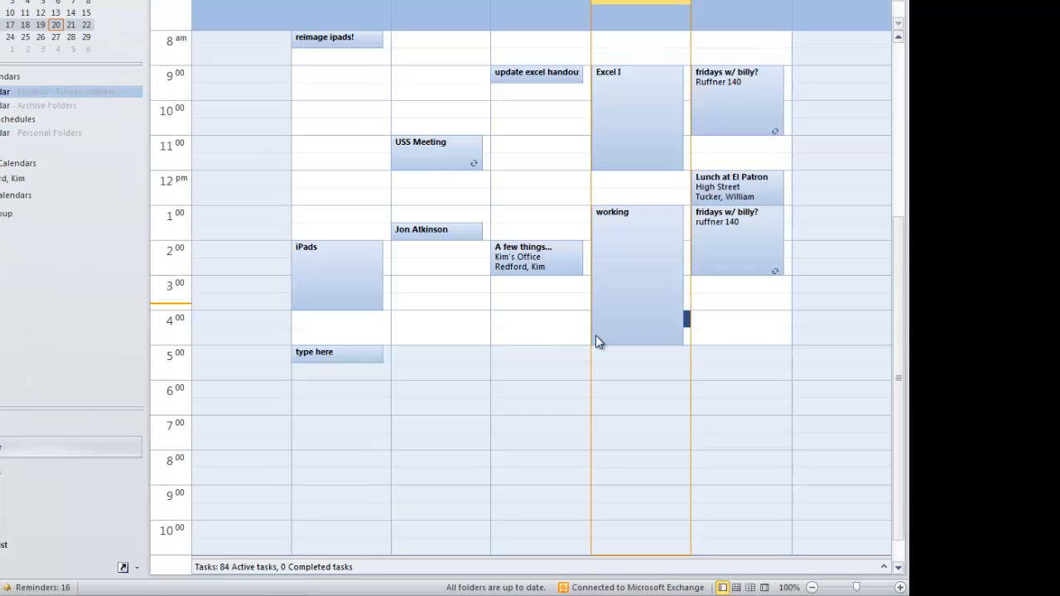
pyautogui.click(721, 186)
pyautogui.doubleClick(721, 185)
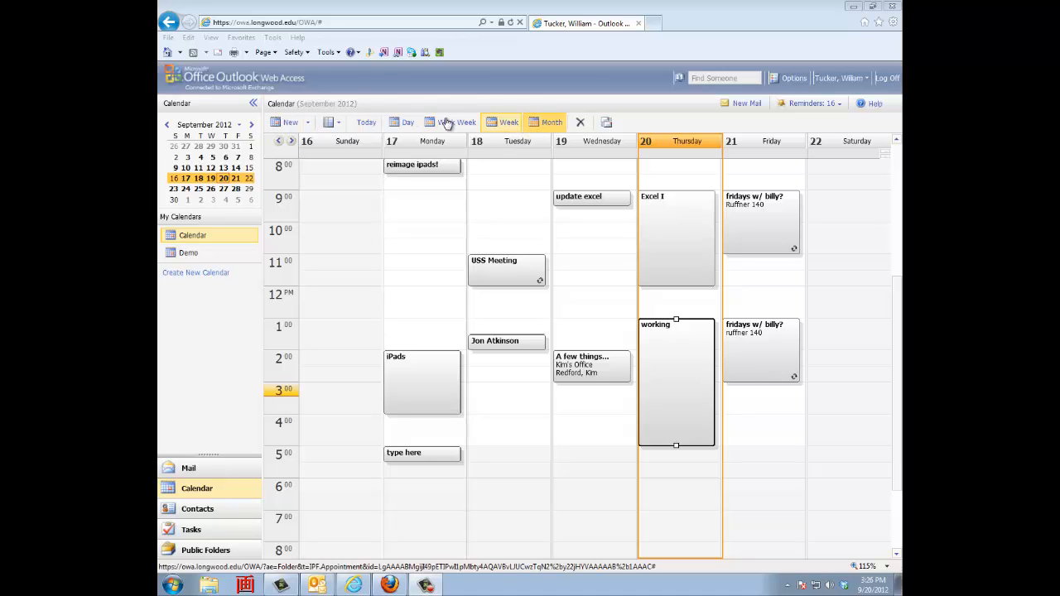
# Switch to Firefox to view the calendar in Outlook Web Access Light.
pyautogui.click(390, 584)
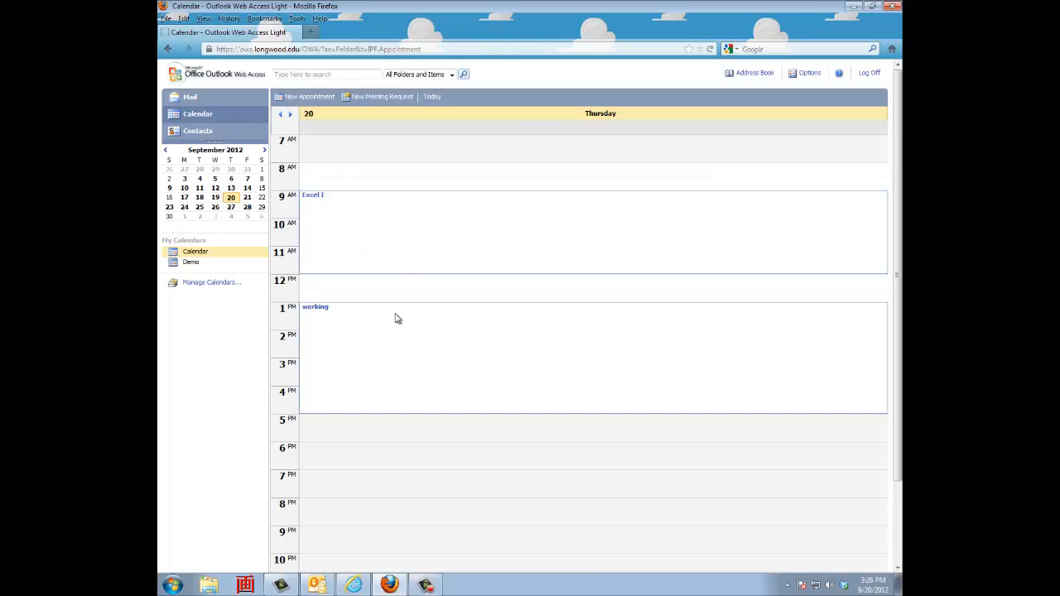
# Switch to Internet Explorer and create a Friday 9/21/2012, 12:00 PM appointment titled "Lunch at El Patron" with the location "High Street".
pyautogui.click(362, 586)
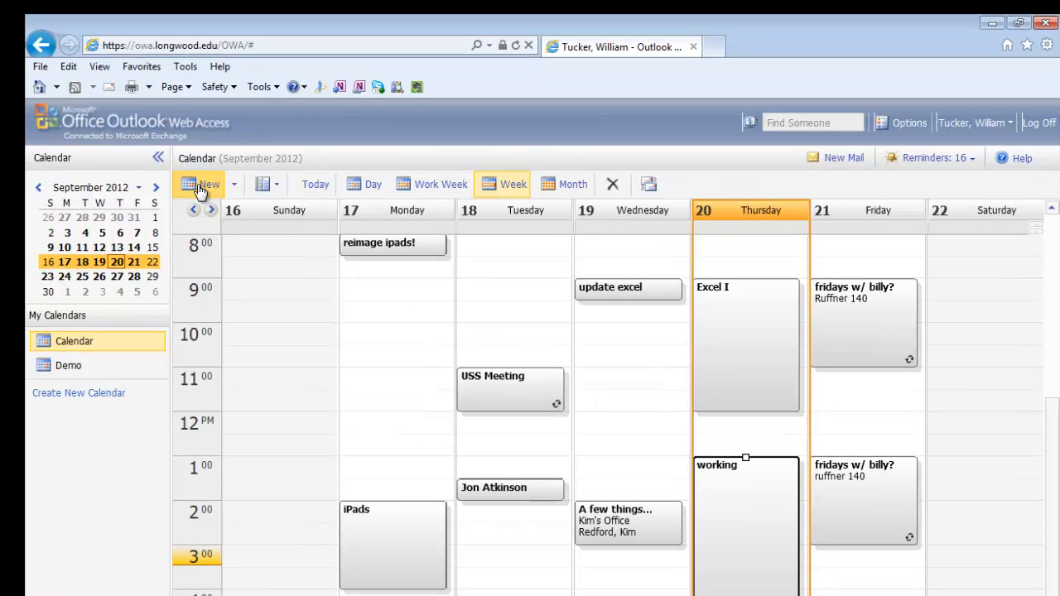
pyautogui.doubleClick(842, 432)
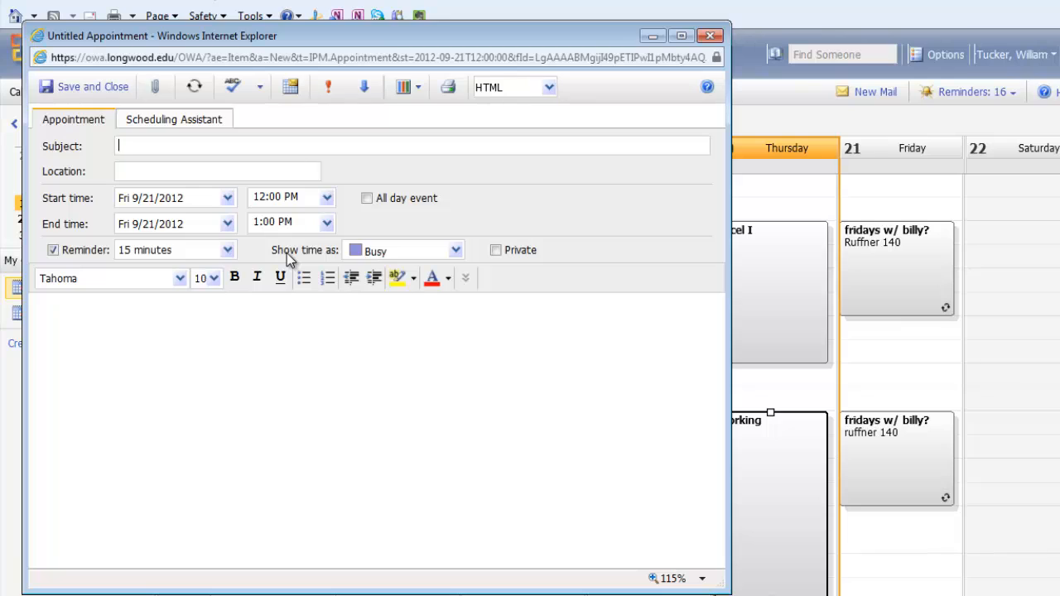
pyautogui.write('Lunch at El Patron')
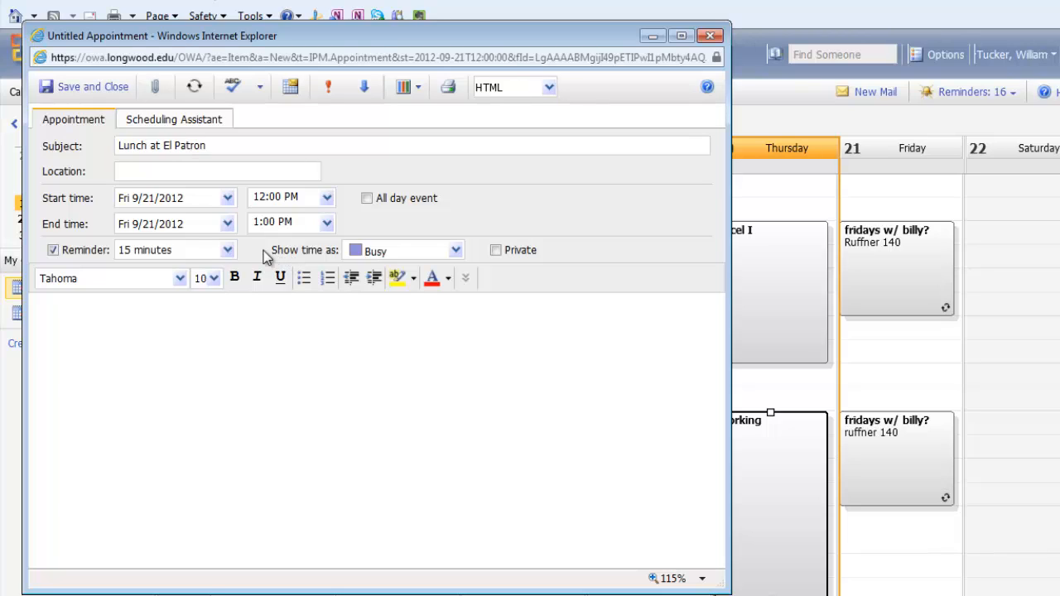
pyautogui.click(164, 174)
pyautogui.write('High')
pyautogui.write('Street')
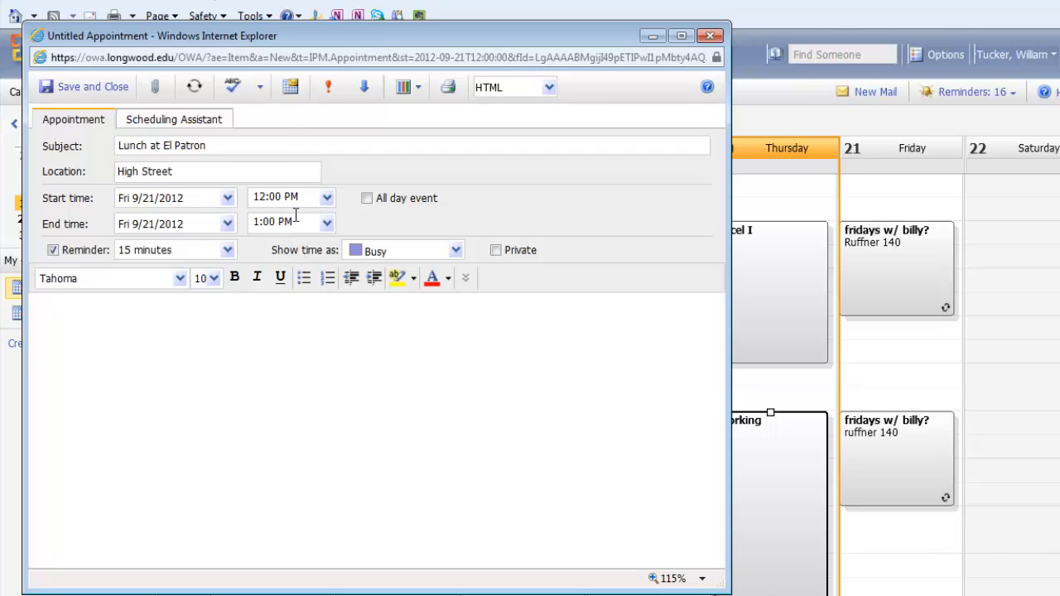
# Turn the appointment into a meeting request and add the colleague as a required attendee by searching the address book by last name.
pyautogui.click(292, 89)
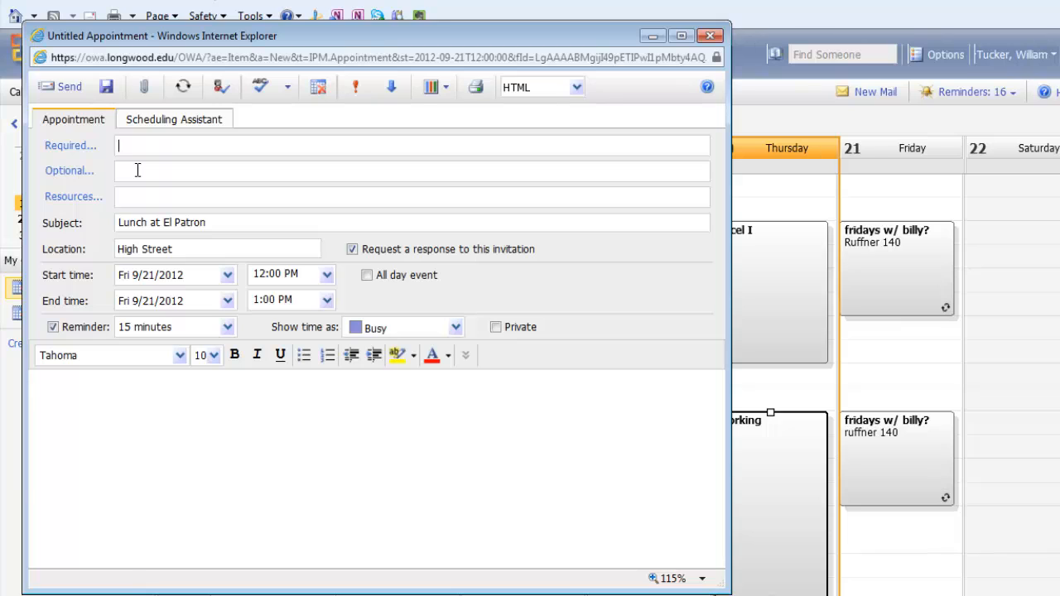
pyautogui.click(74, 149)
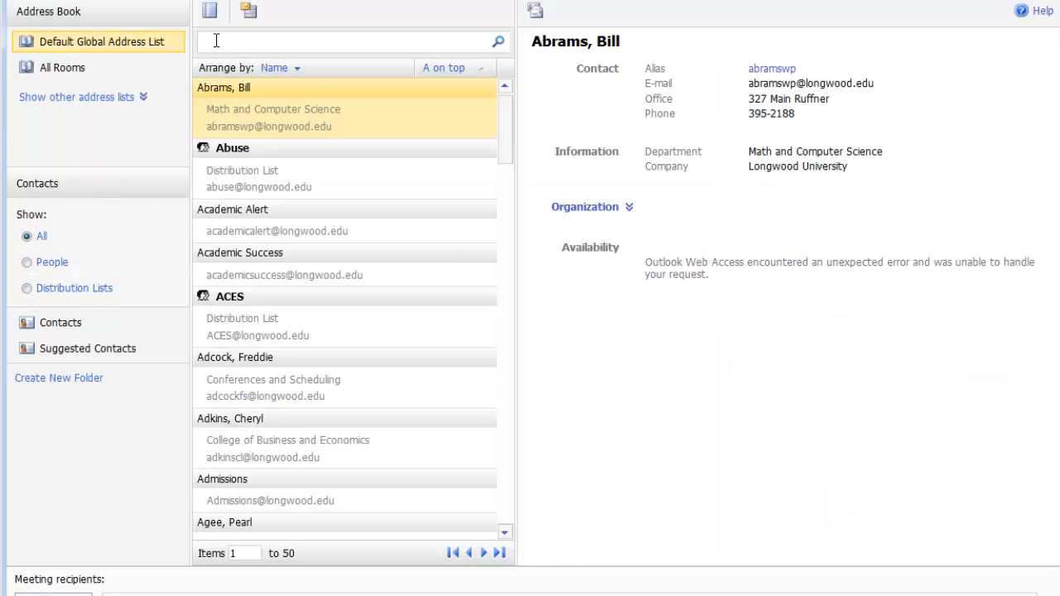
pyautogui.click(215, 41)
pyautogui.write('lehman')
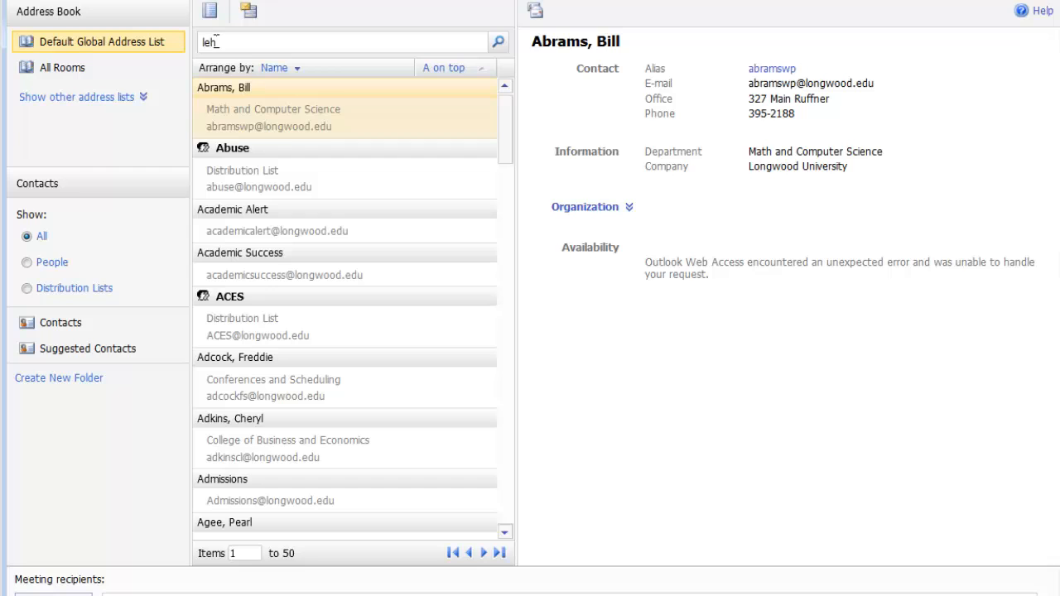
pyautogui.click(499, 48)
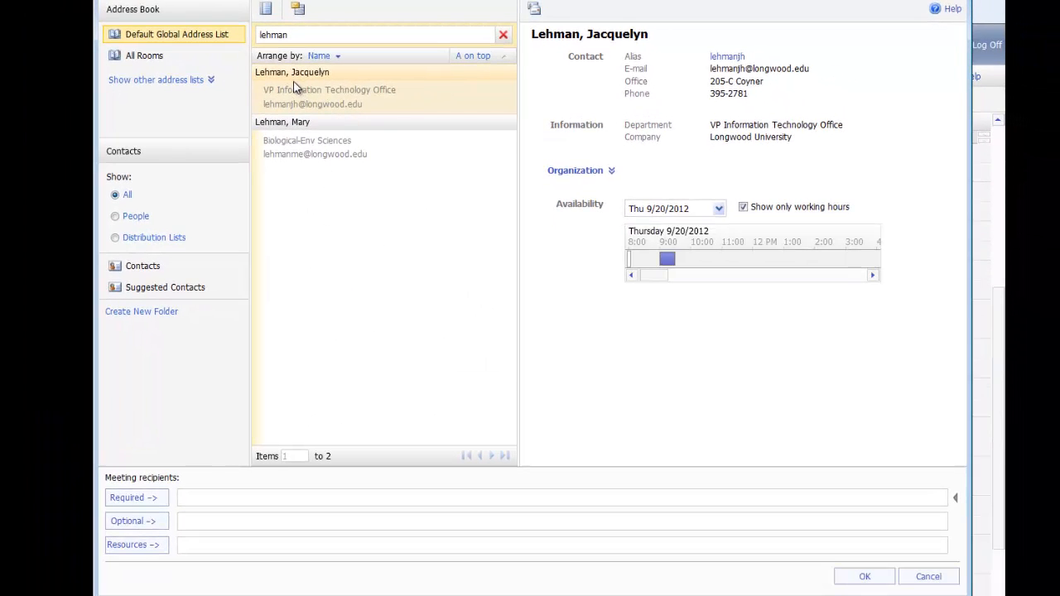
pyautogui.click(295, 76)
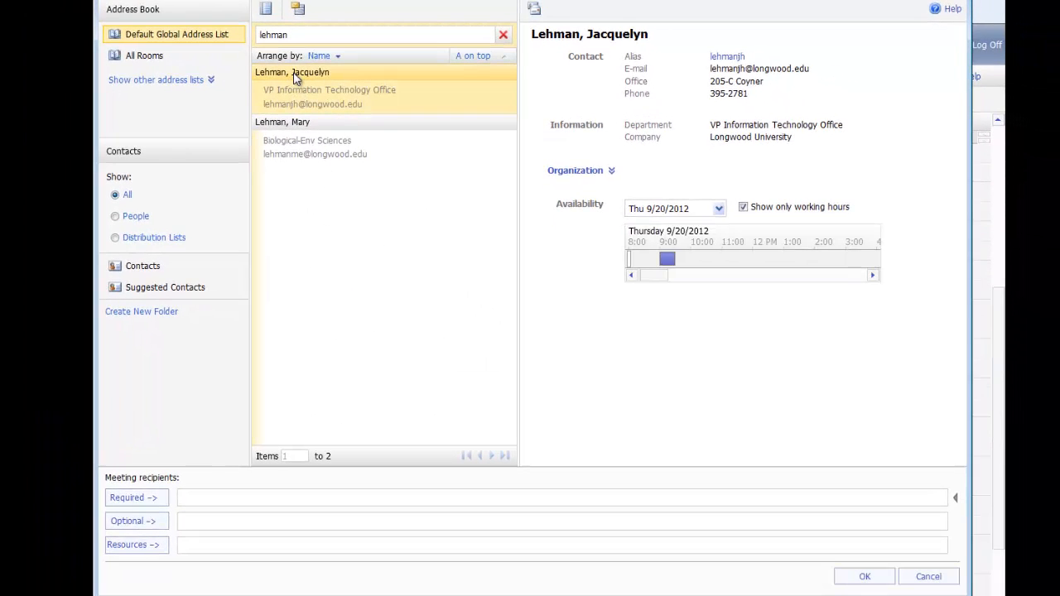
pyautogui.click(138, 499)
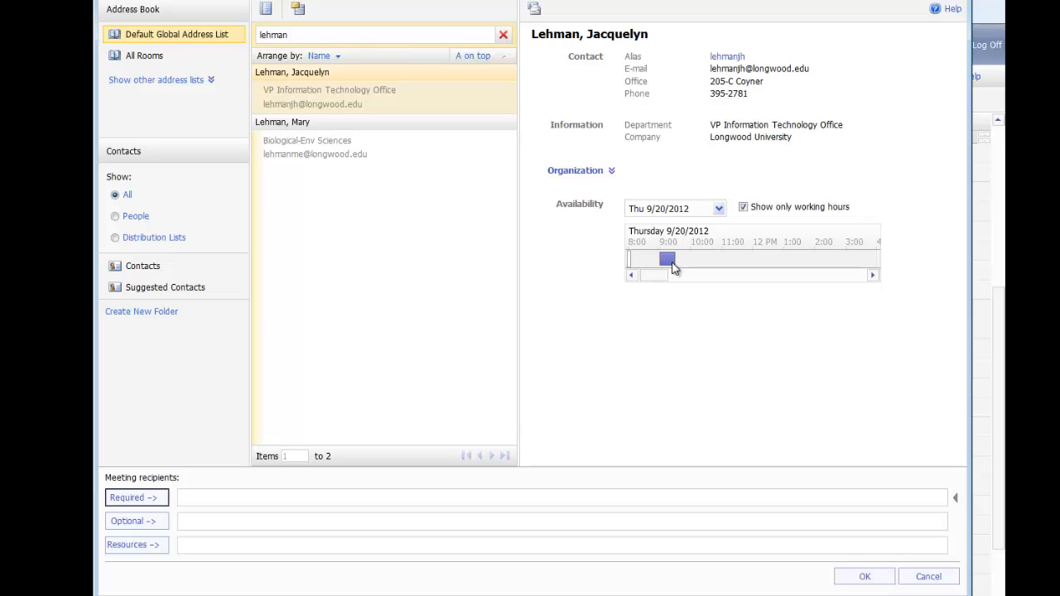
pyautogui.click(133, 500)
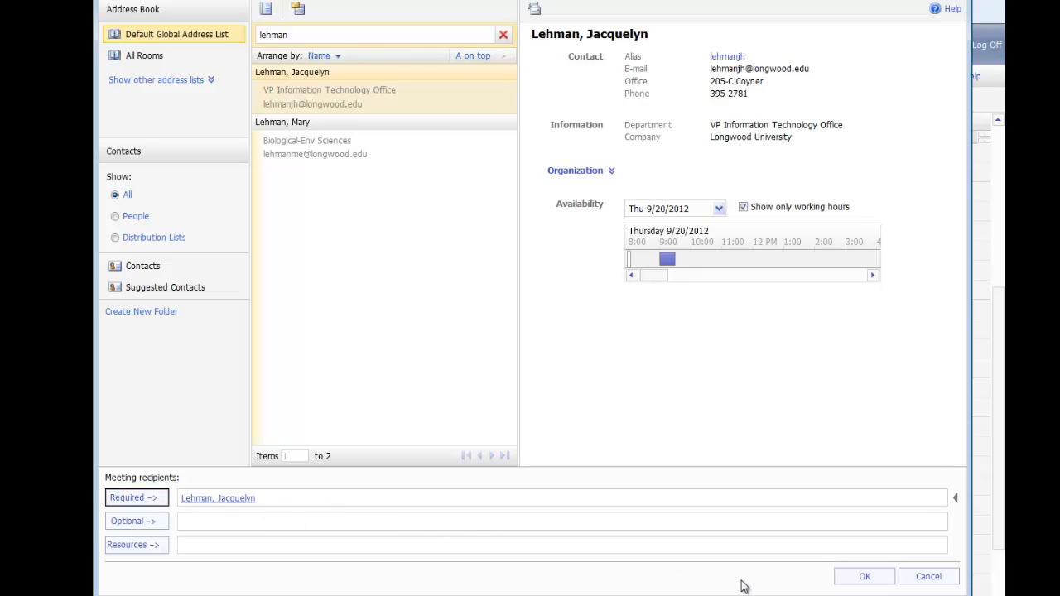
pyautogui.click(891, 578)
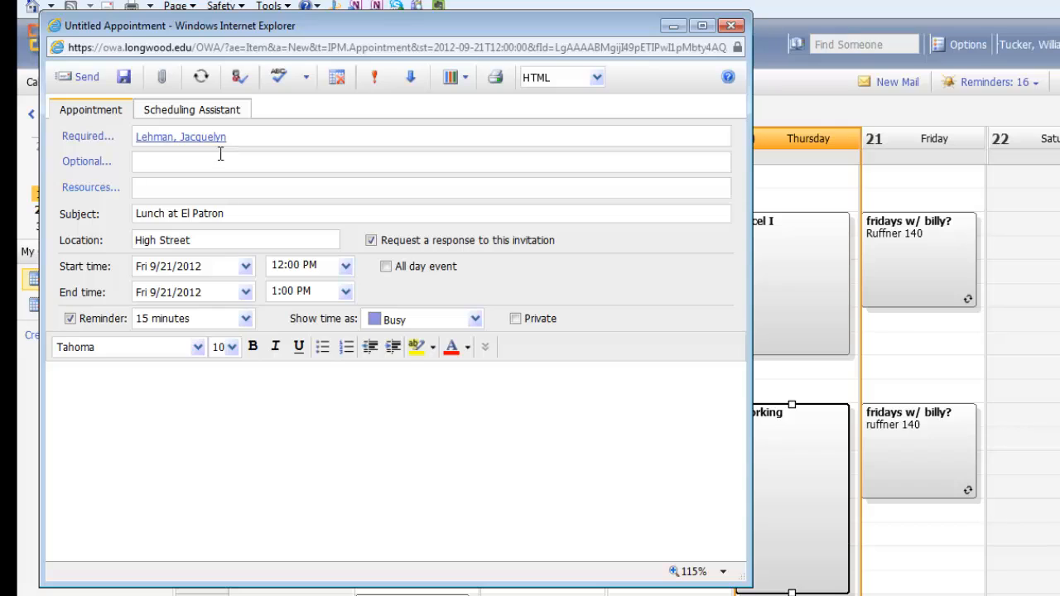
# Write "Would you like to go to El Patron tomorrow?" as the body of the meeting request.
pyautogui.click(191, 434)
pyautogui.write('Would you like to go to El Patron tomorrow?')
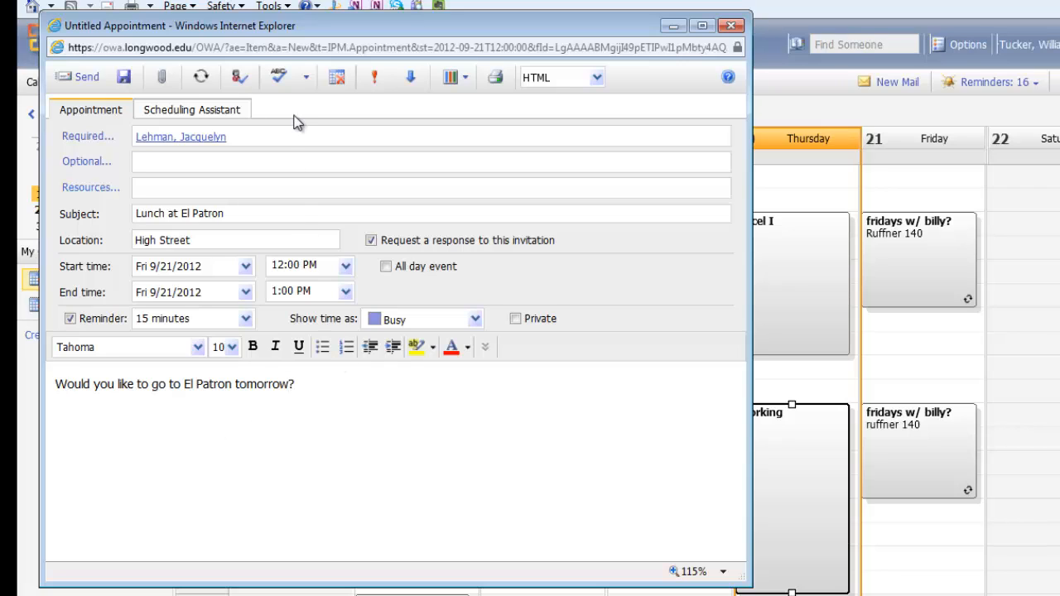
# Examine the weekly, monthly and yearly recurrence options for the lunch meeting without applying any of them.
pyautogui.click(201, 83)
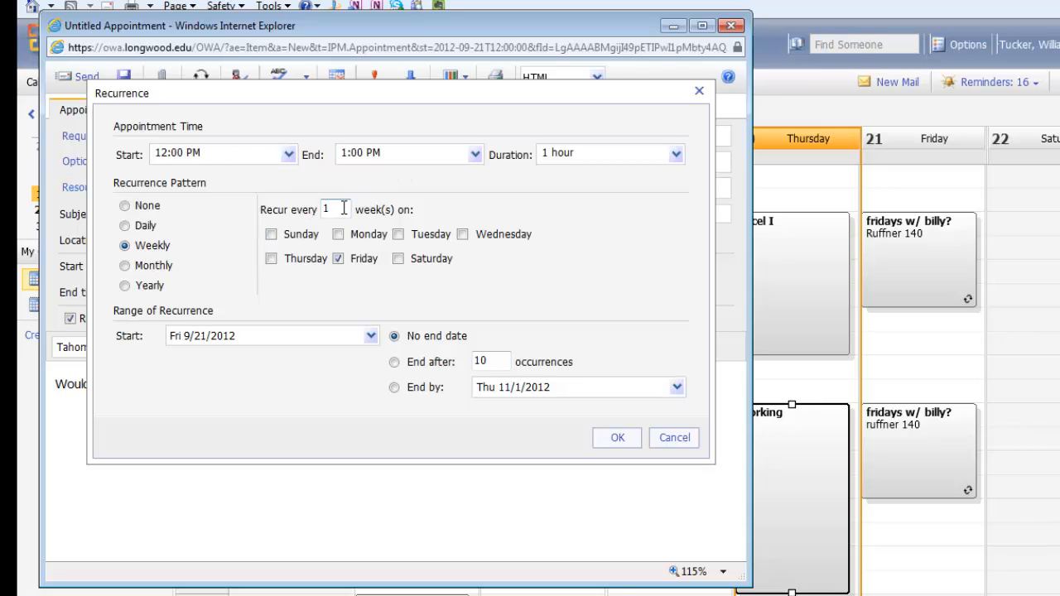
pyautogui.click(124, 266)
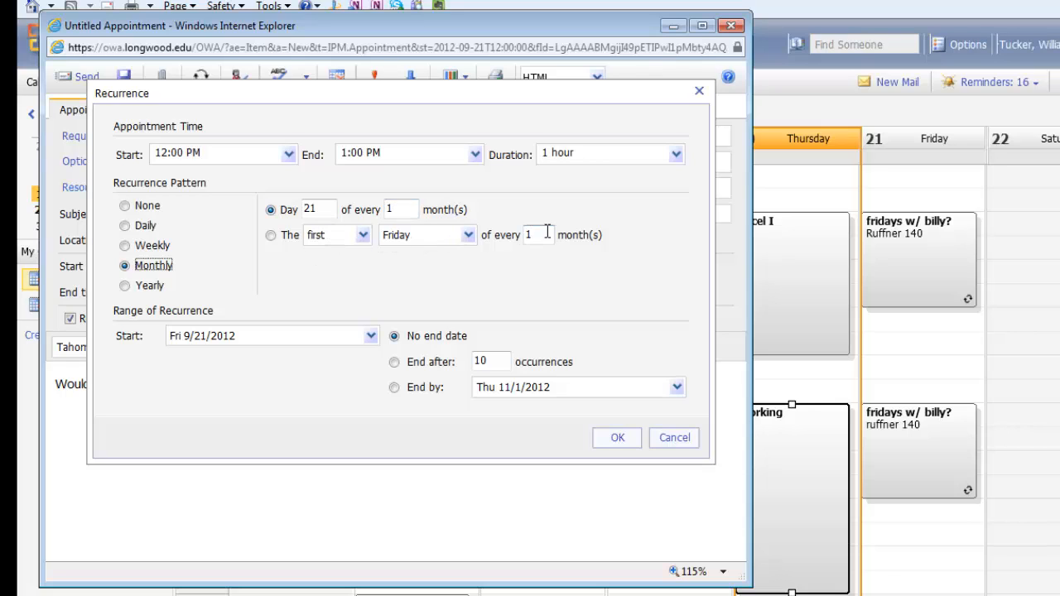
pyautogui.click(362, 236)
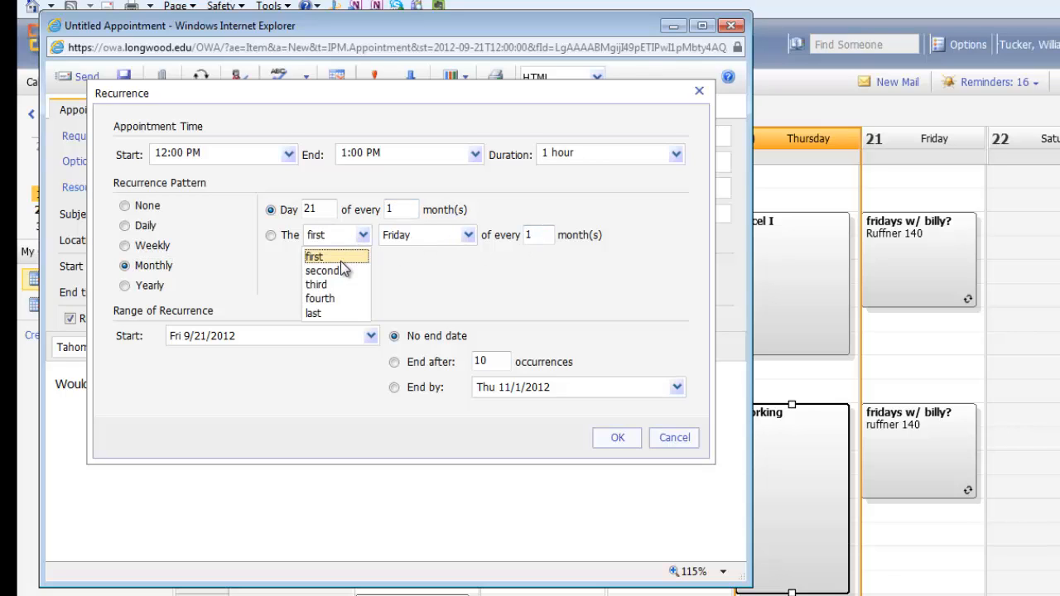
pyautogui.click(476, 234)
pyautogui.click(476, 235)
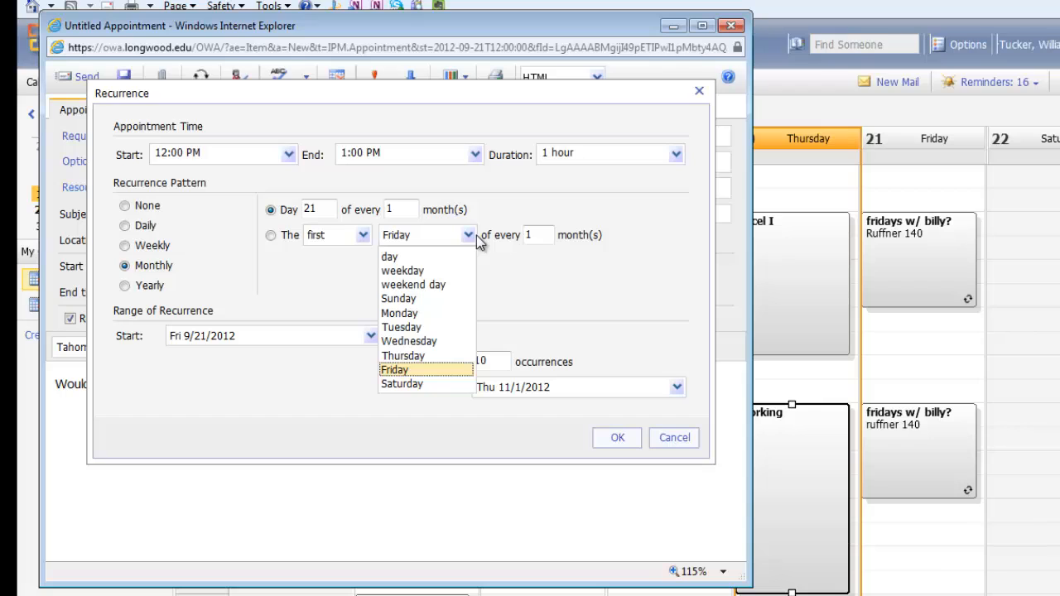
pyautogui.click(530, 275)
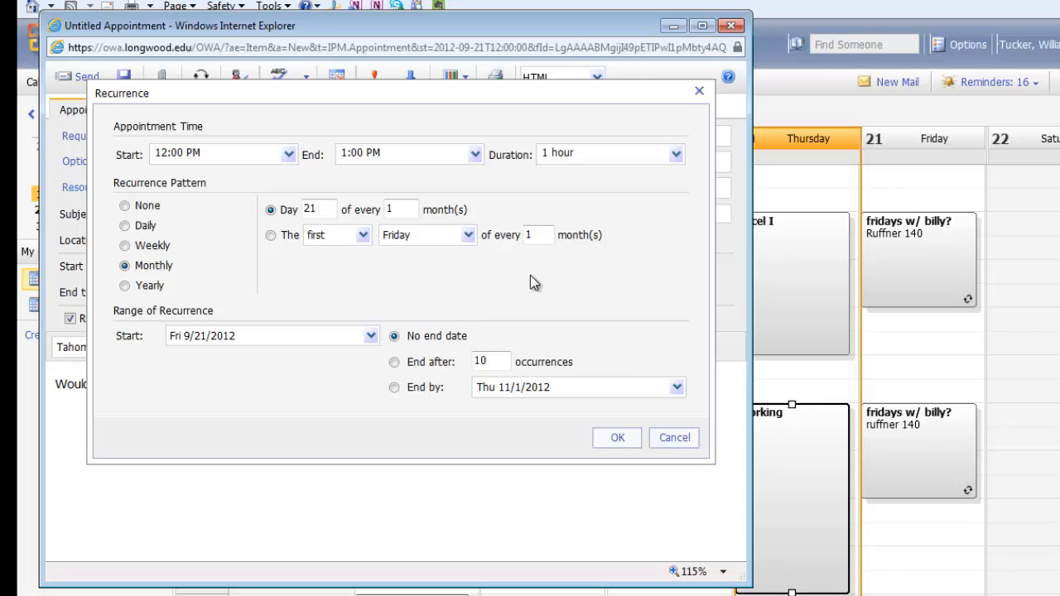
pyautogui.click(127, 285)
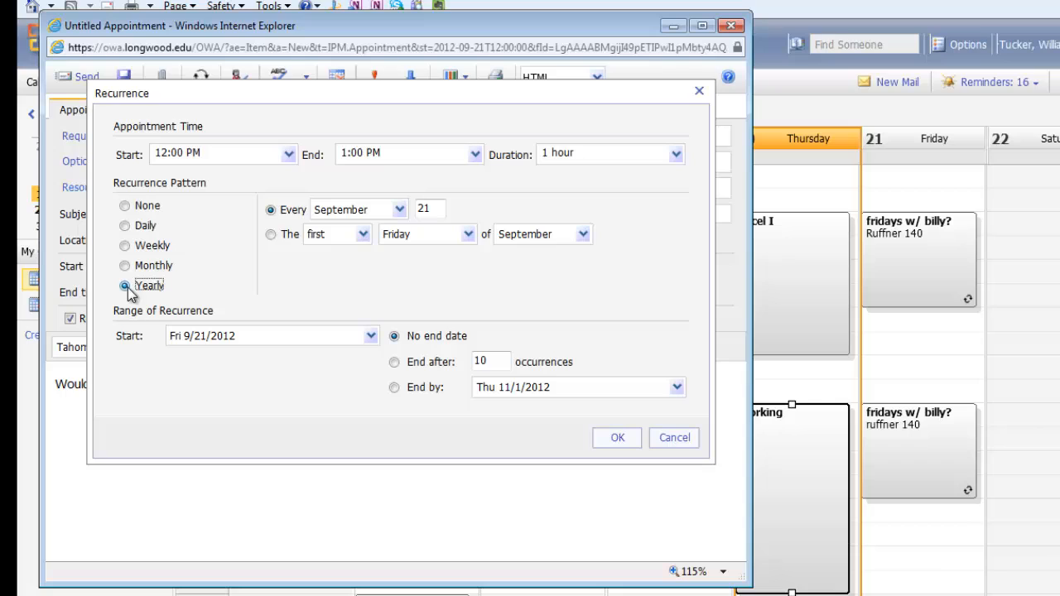
pyautogui.click(361, 239)
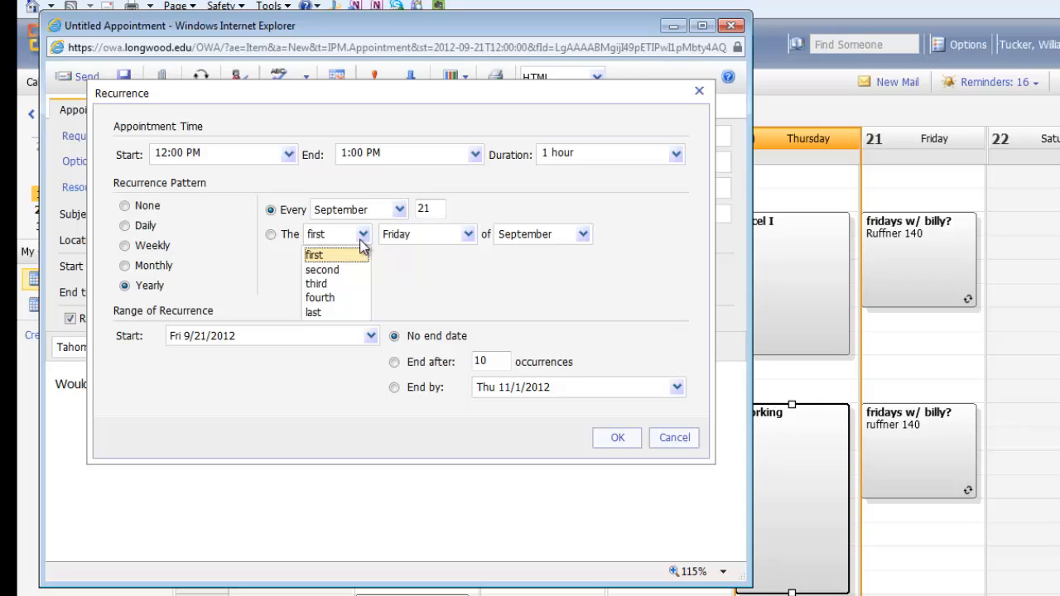
pyautogui.click(394, 280)
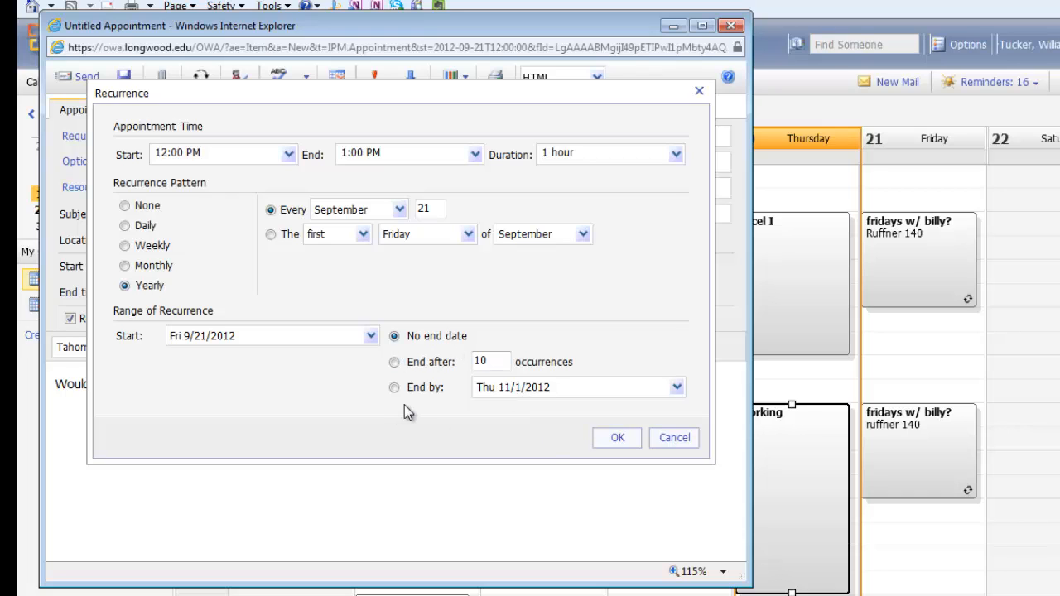
pyautogui.click(676, 440)
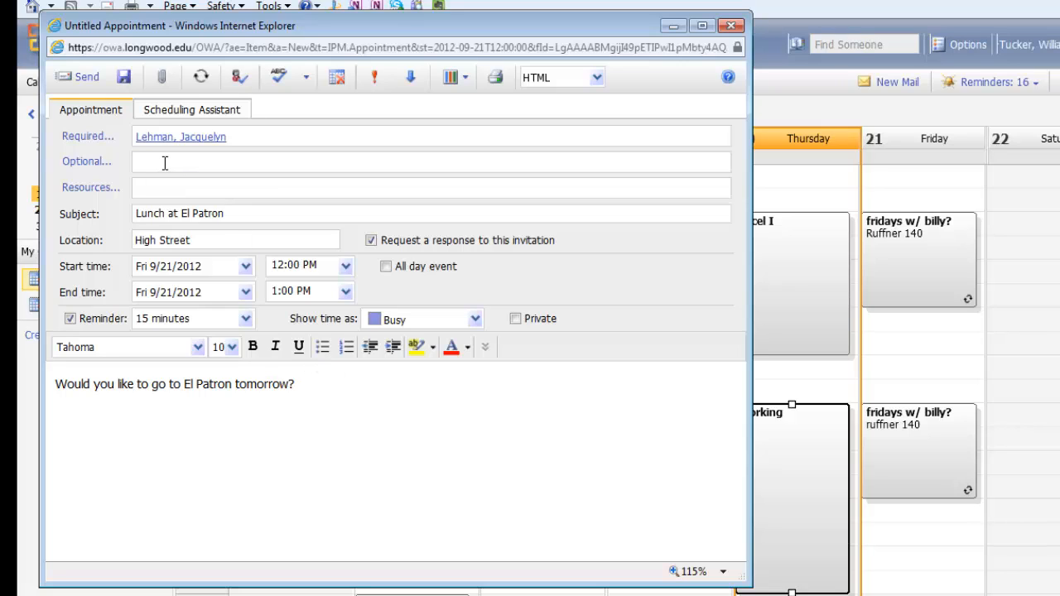
# Send the meeting request and check Friday's "Lunch at El Patron" entry in the calendar for responses.
pyautogui.click(84, 77)
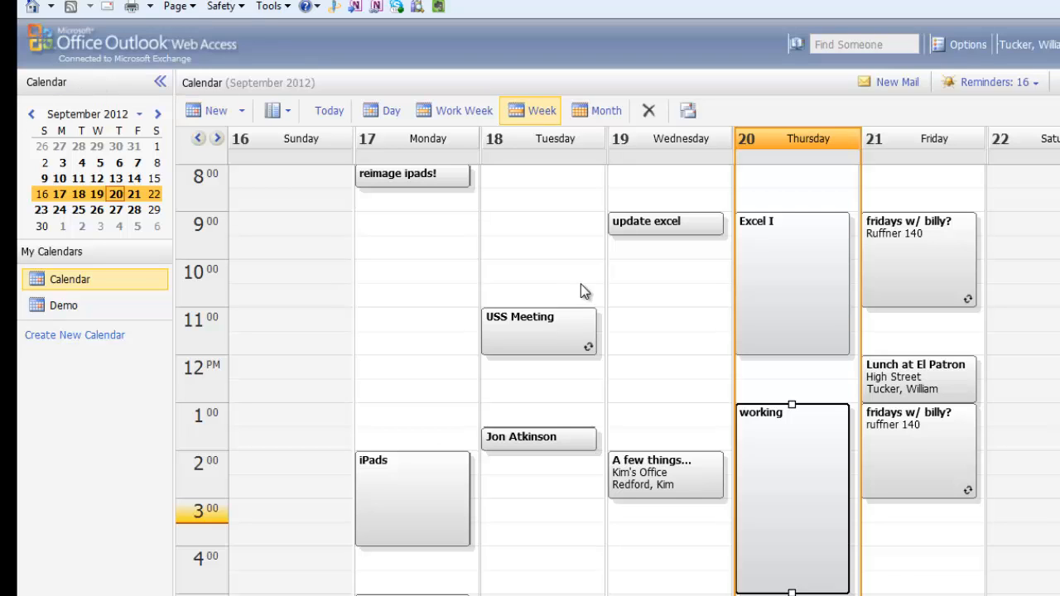
pyautogui.click(905, 379)
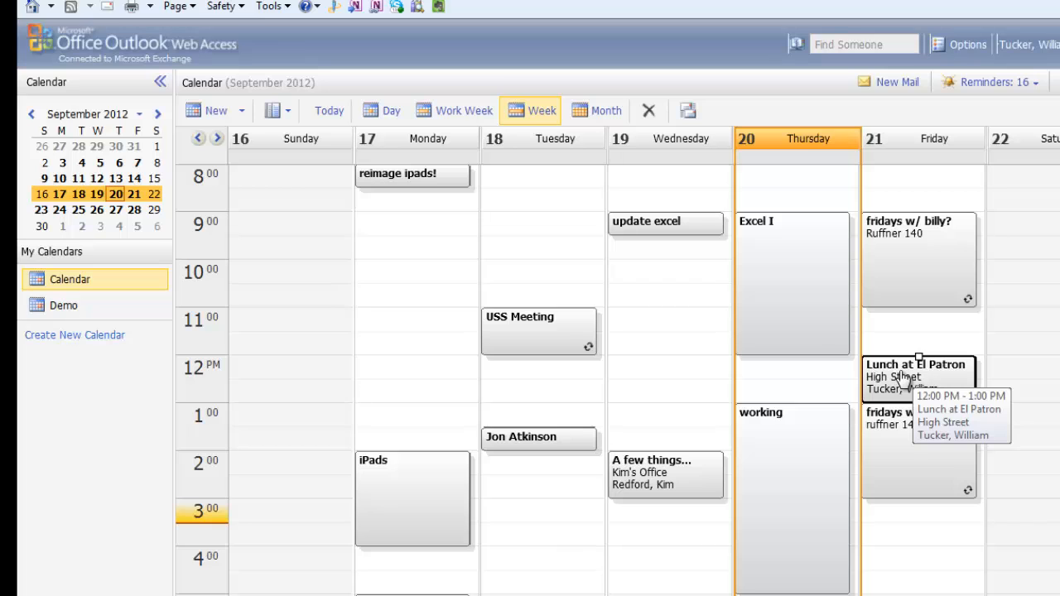
pyautogui.doubleClick(906, 380)
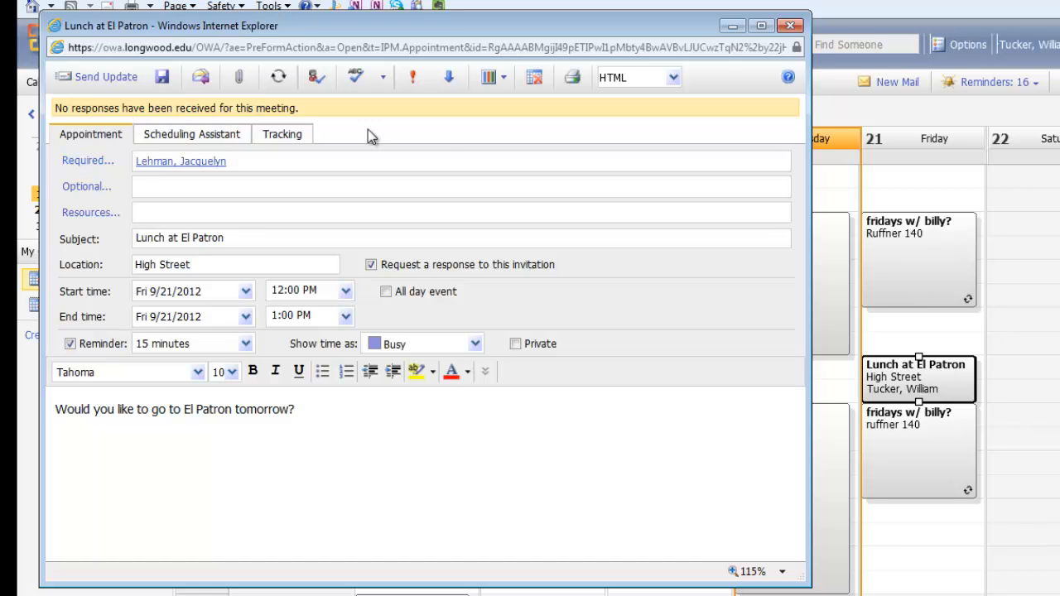
pyautogui.click(787, 25)
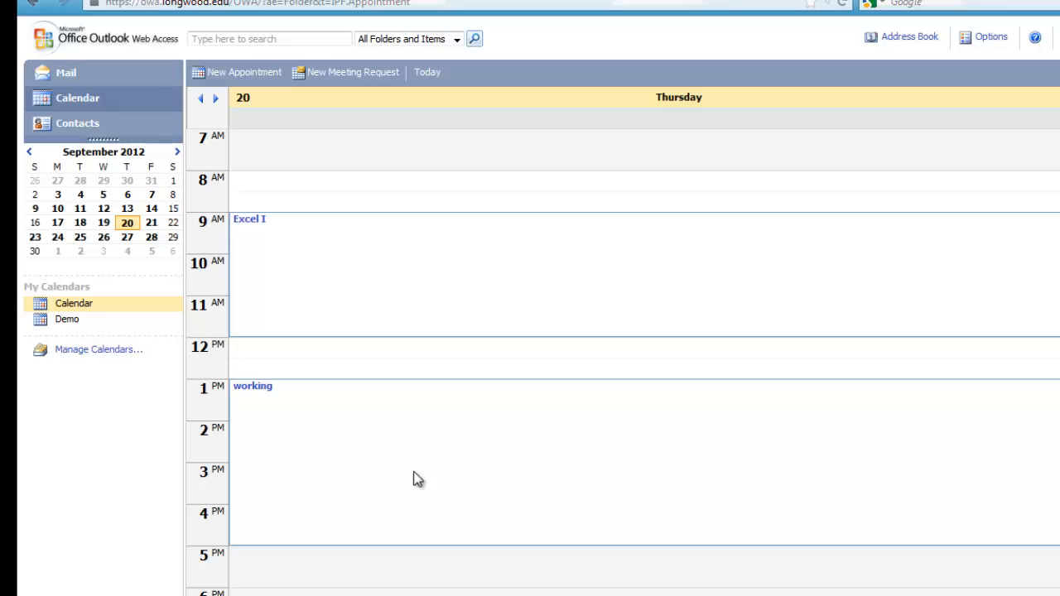
# Switch to Firefox, show Friday, September 21 in the calendar and open the "Lunch at El Patron" meeting.
pyautogui.click(151, 223)
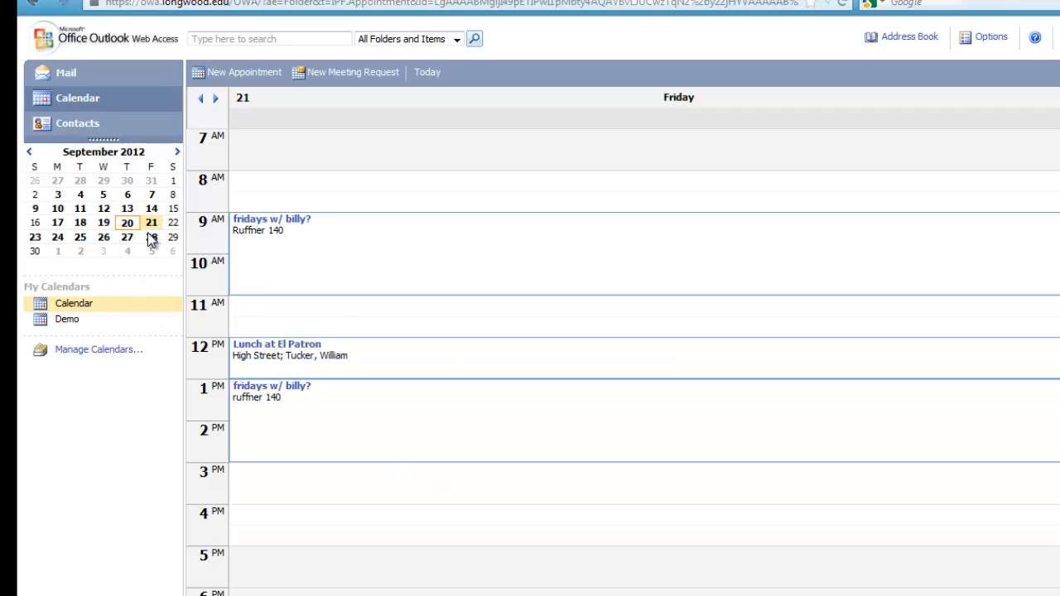
pyautogui.doubleClick(273, 355)
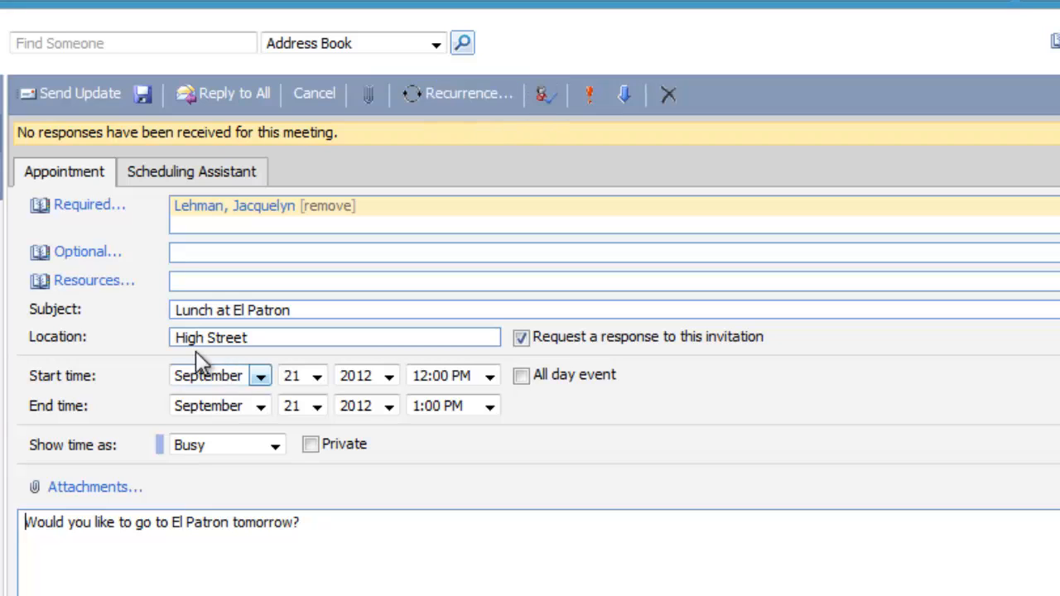
# Add an optional attendee to the meeting through an address book search by last name, and remove that attendee again.
pyautogui.click(85, 208)
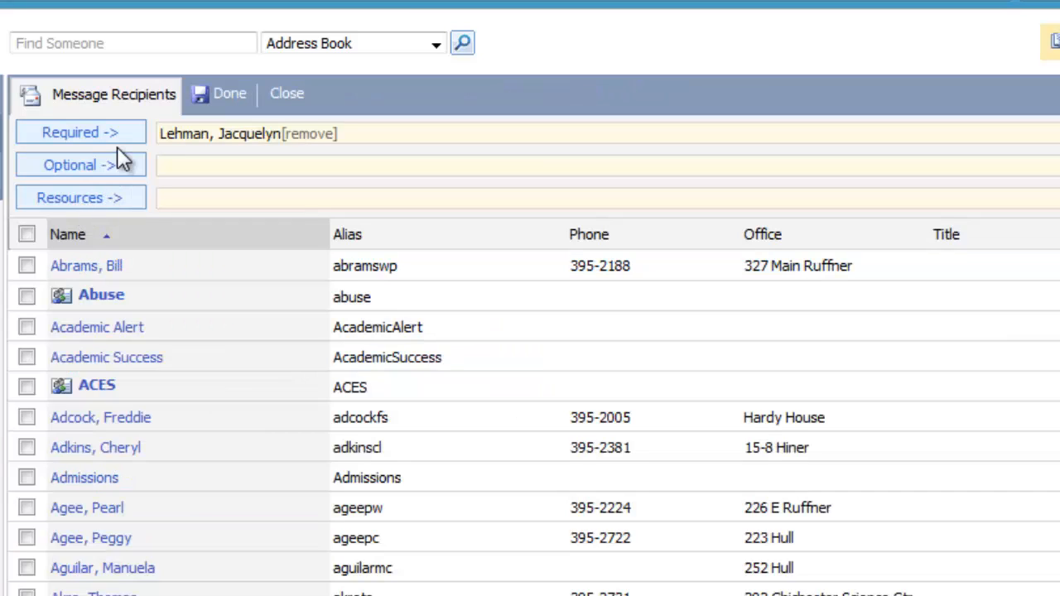
pyautogui.click(60, 43)
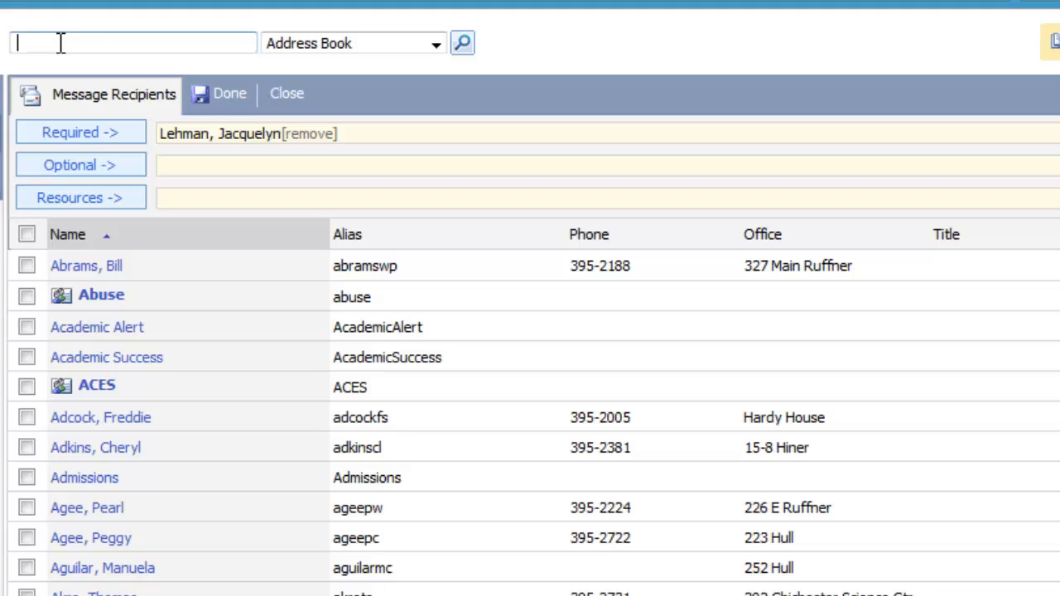
pyautogui.write('tucker')
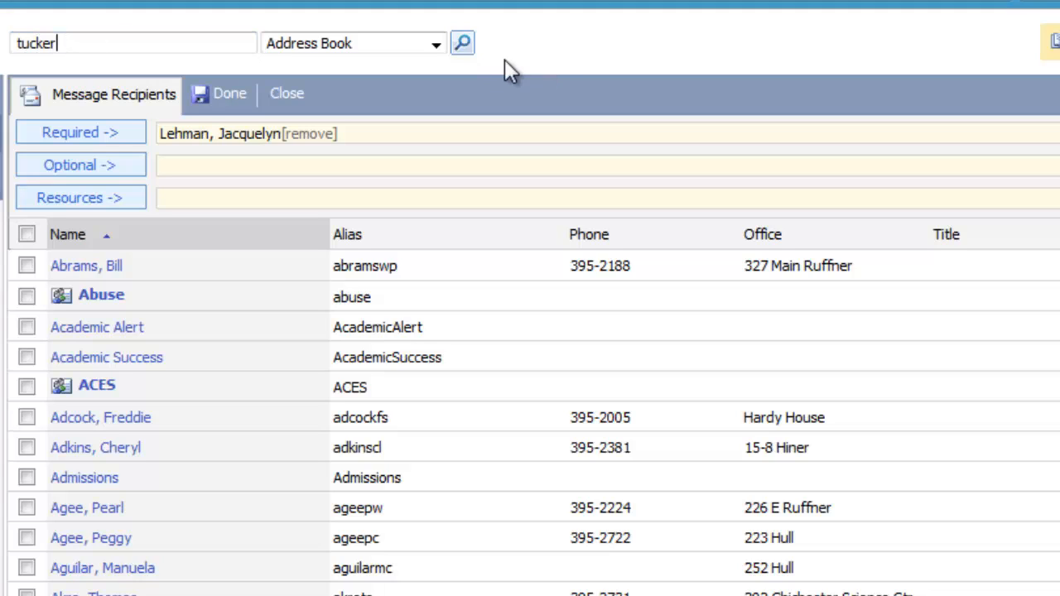
pyautogui.click(464, 45)
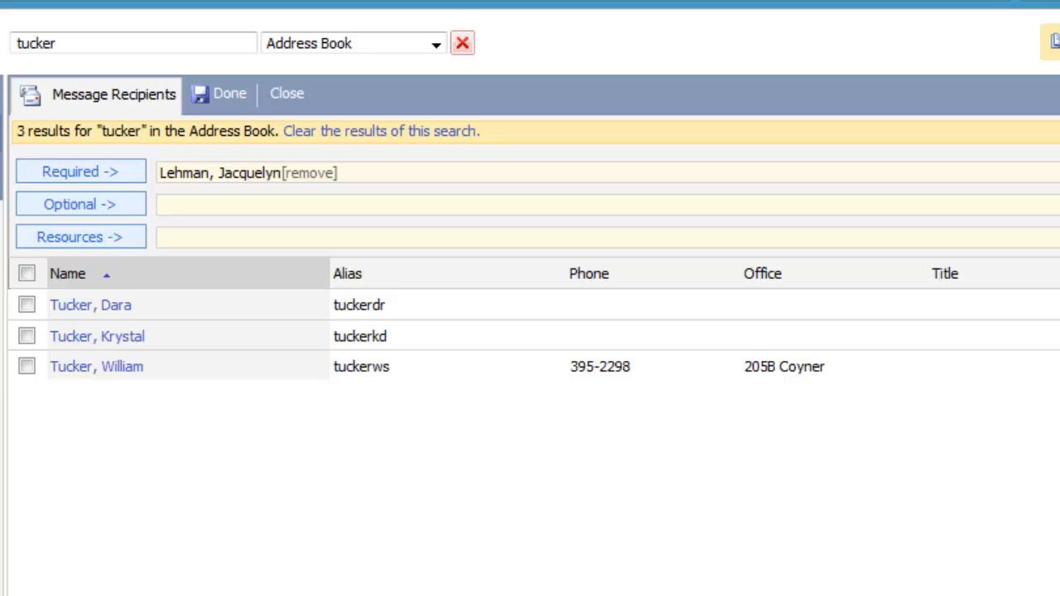
pyautogui.click(27, 366)
pyautogui.click(83, 205)
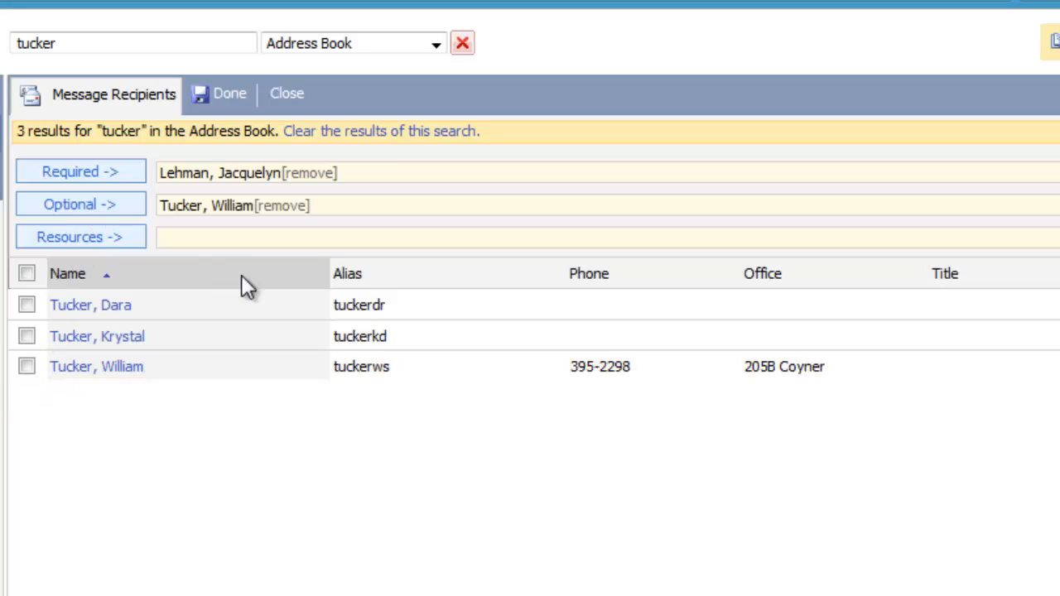
pyautogui.click(220, 97)
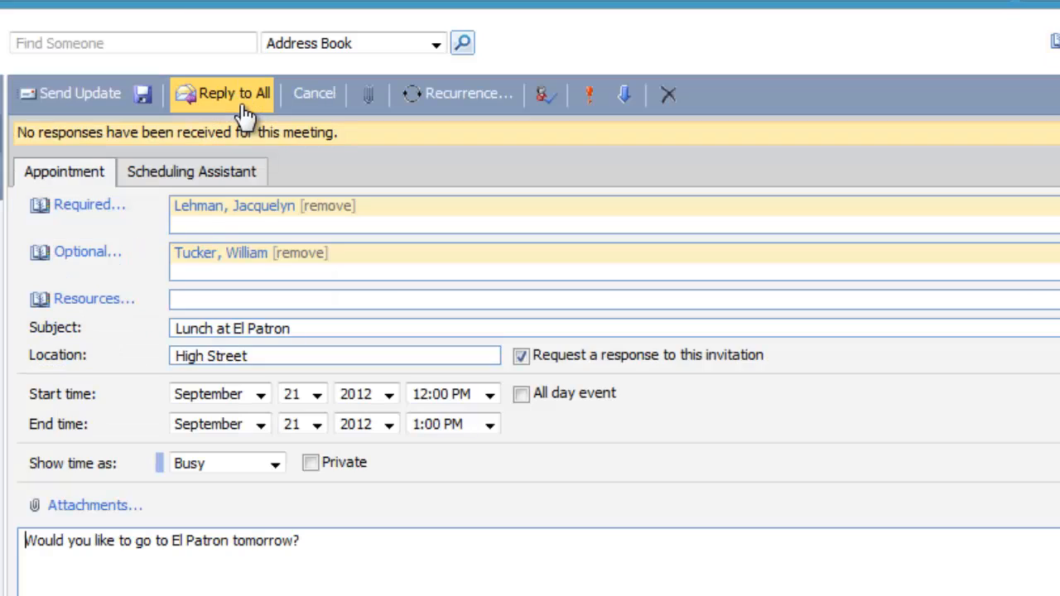
pyautogui.click(311, 253)
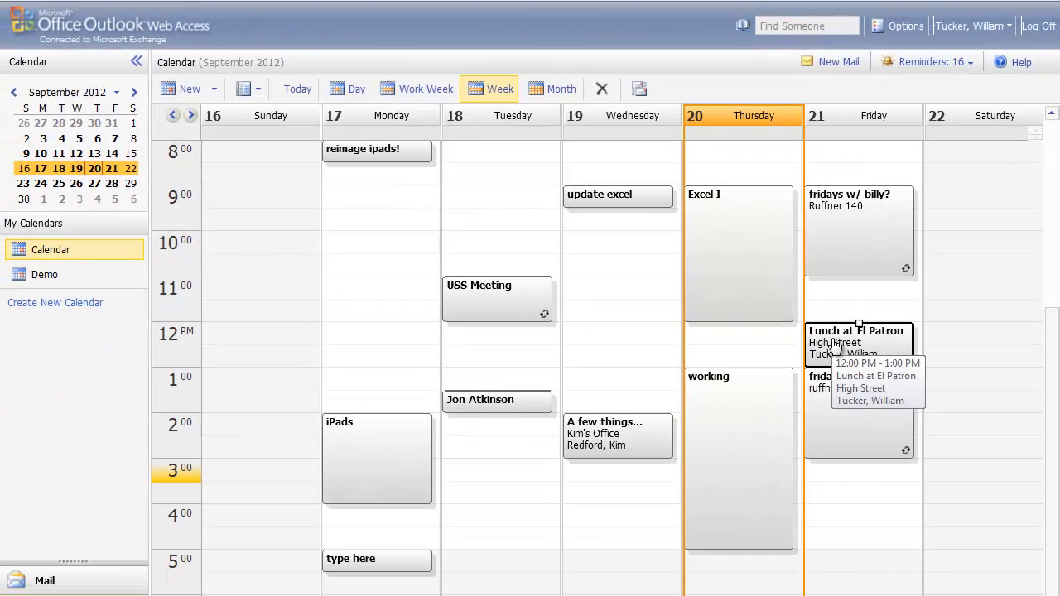
# Open Friday's "Lunch at El Patron" meeting from the Internet Explorer calendar and from desktop Outlook, and check the attendee's response.
pyautogui.doubleClick(836, 346)
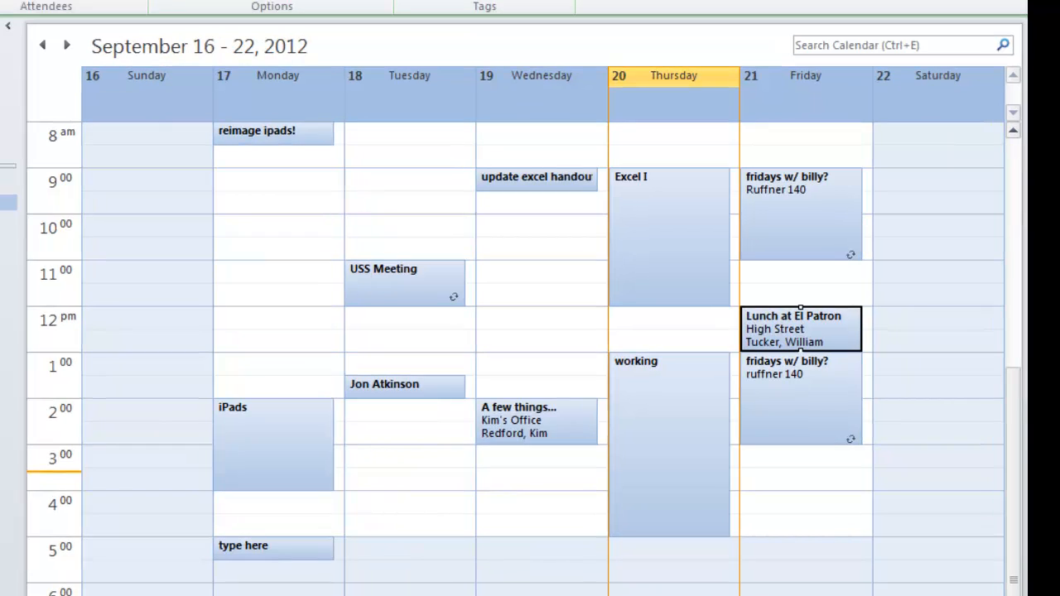
pyautogui.doubleClick(762, 326)
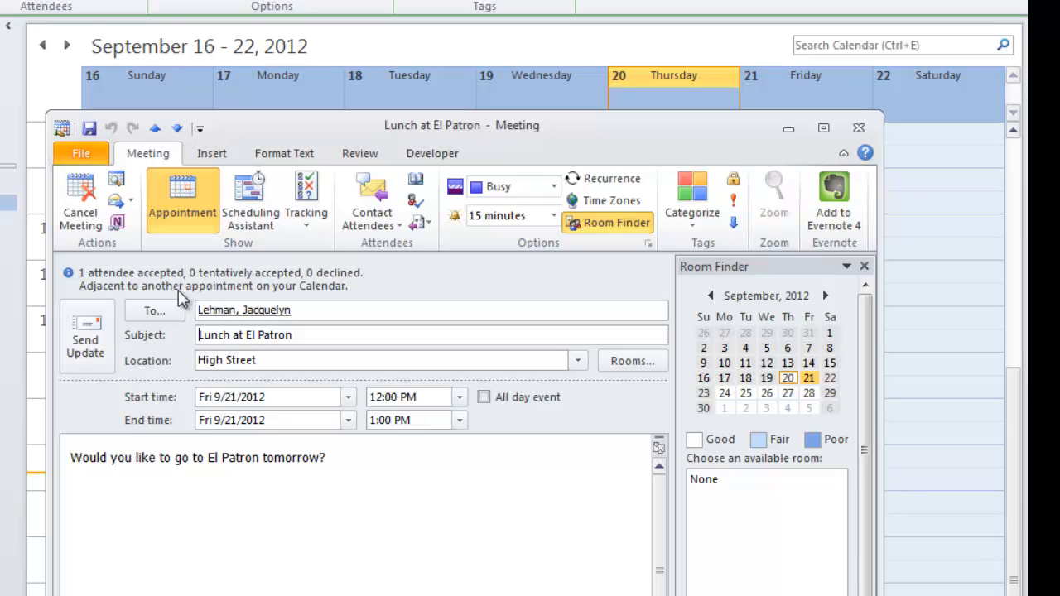
pyautogui.click(858, 129)
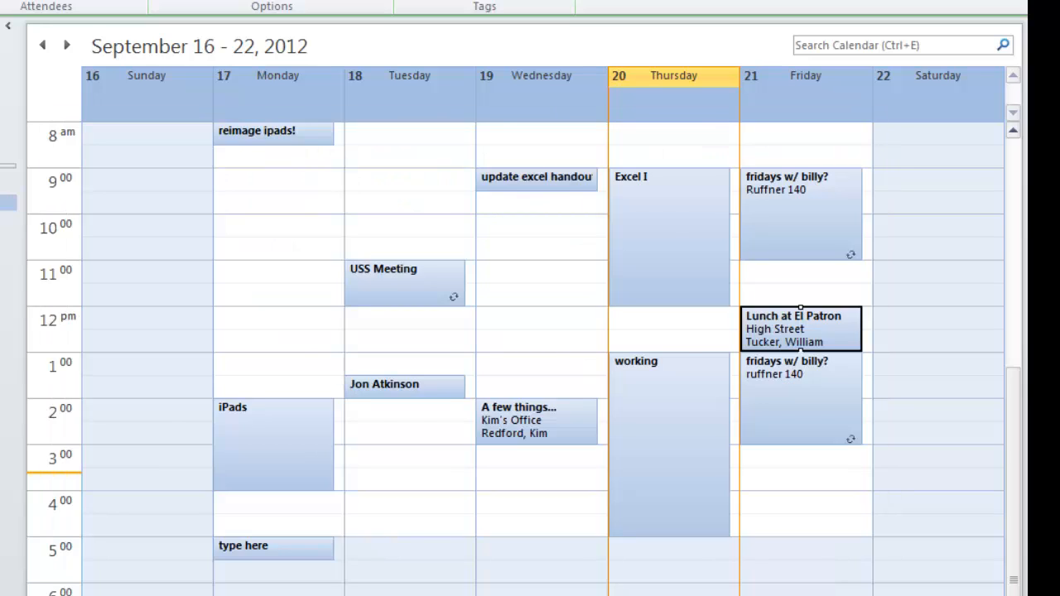